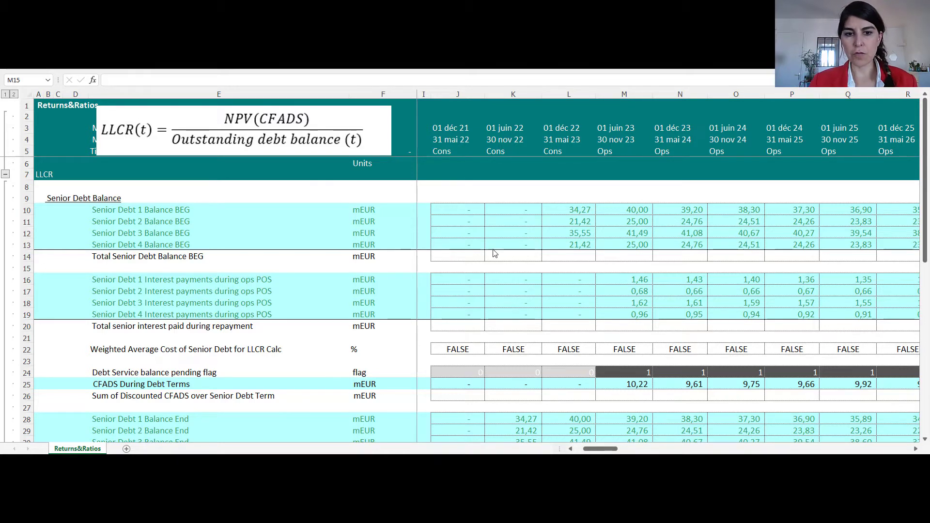
Enter =SUM(J10:J13) in J14 and paste it across the Total Senior Debt Balance BEG row.
{"action": "left_click", "coordinate": [473, 257]}
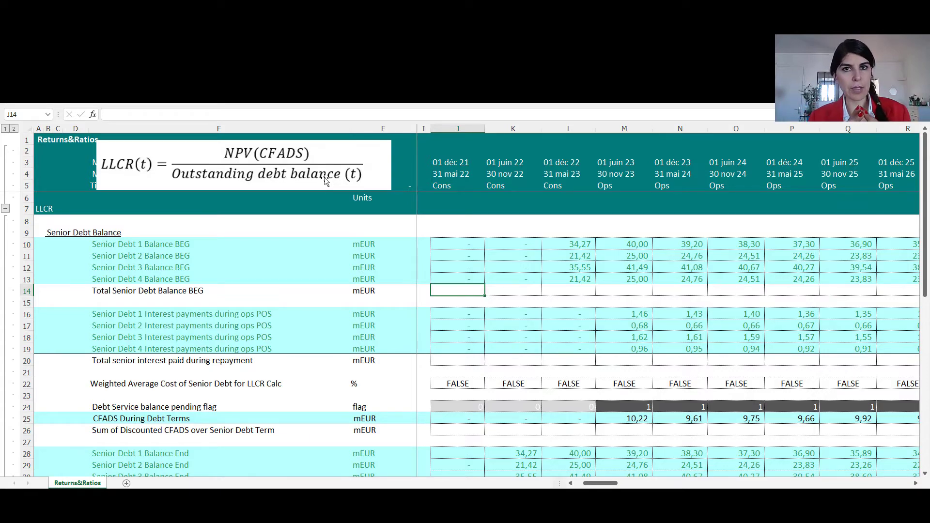
{"action": "key", "text": "alt+equal"}
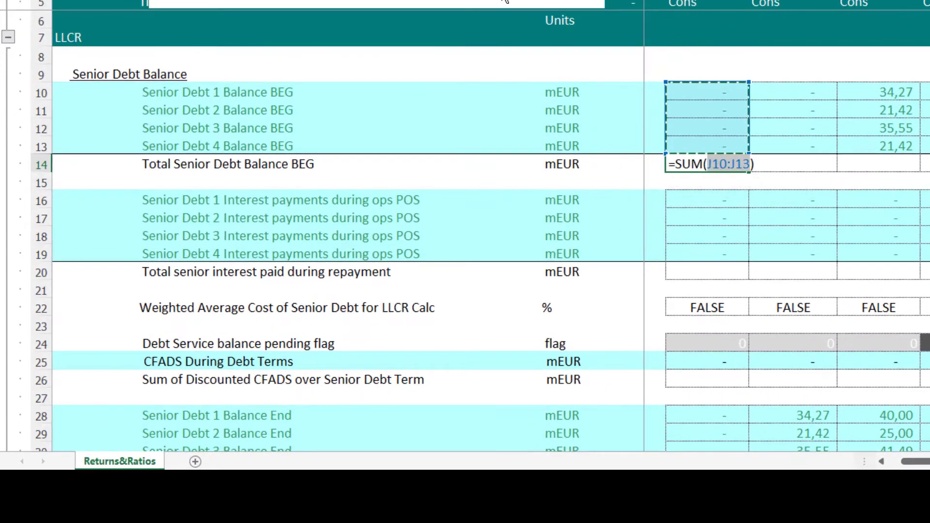
{"action": "key", "text": "ctrl+Return"}
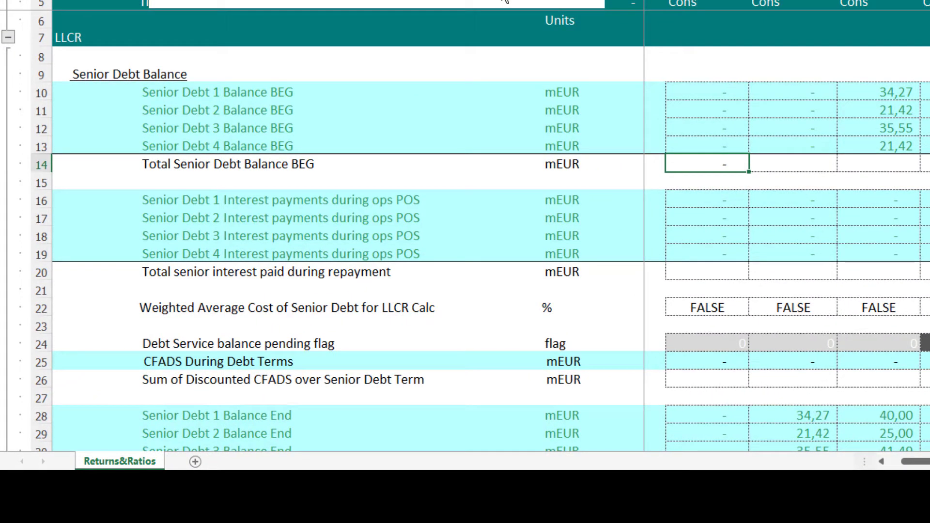
{"action": "key", "text": "ctrl+c"}
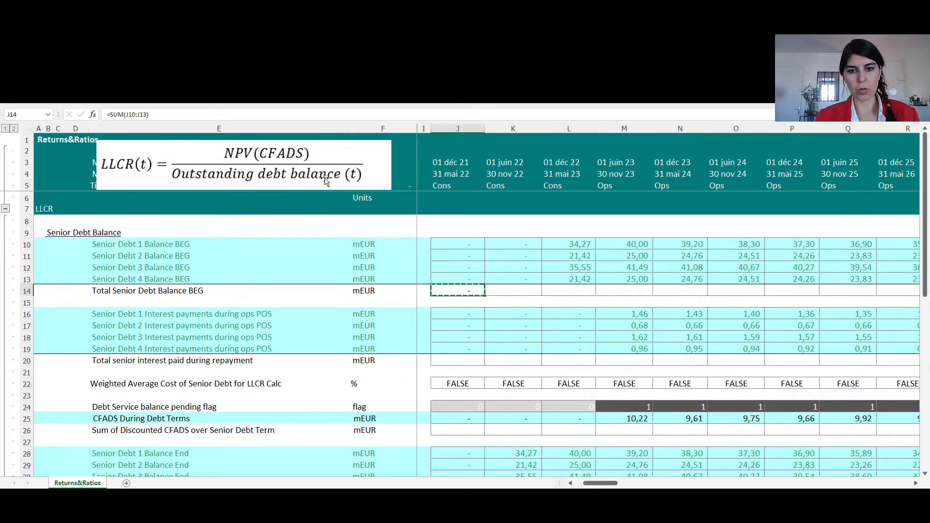
{"action": "key", "text": "ctrl+shift+Right"}
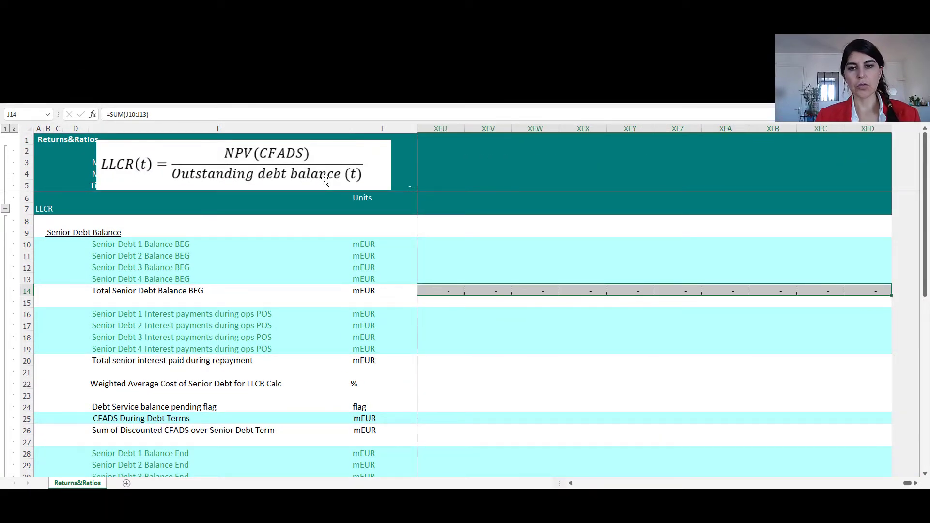
{"action": "key", "text": "ctrl+v"}
Check the period totals (112,66, 131,49, 129,79, 128,00), then move to the total interest row.
{"action": "key", "text": "ctrl+Left"}
{"action": "key", "text": "Right"}
{"action": "key", "text": "Right"}
{"action": "key", "text": "Right"}
{"action": "key", "text": "Right"}
{"action": "key", "text": "Right"}
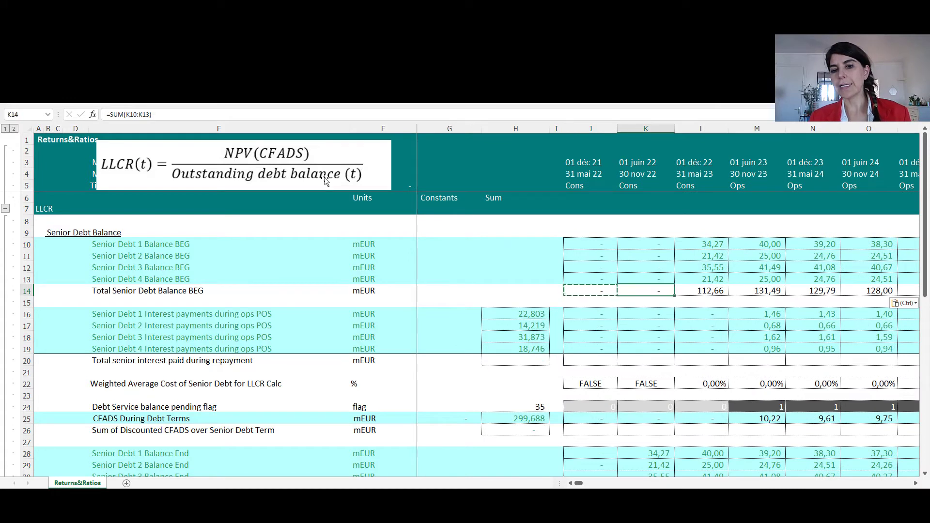
{"action": "key", "text": "Right"}
{"action": "key", "text": "Right"}
{"action": "key", "text": "Left"}
{"action": "key", "text": "Left"}
{"action": "key", "text": "Down"}
{"action": "key", "text": "Down"}
{"action": "key", "text": "Down"}
{"action": "key", "text": "Down"}
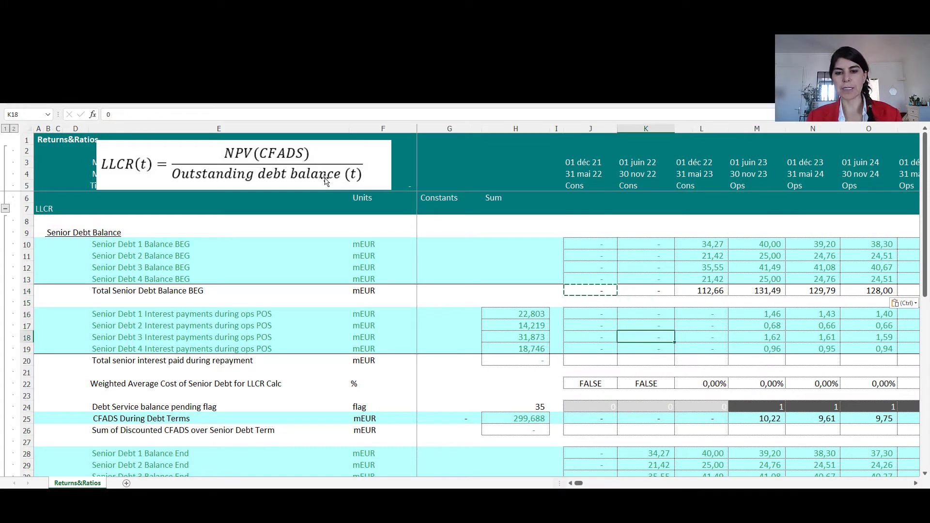
{"action": "key", "text": "Down"}
{"action": "key", "text": "Down"}
{"action": "key", "text": "Left"}
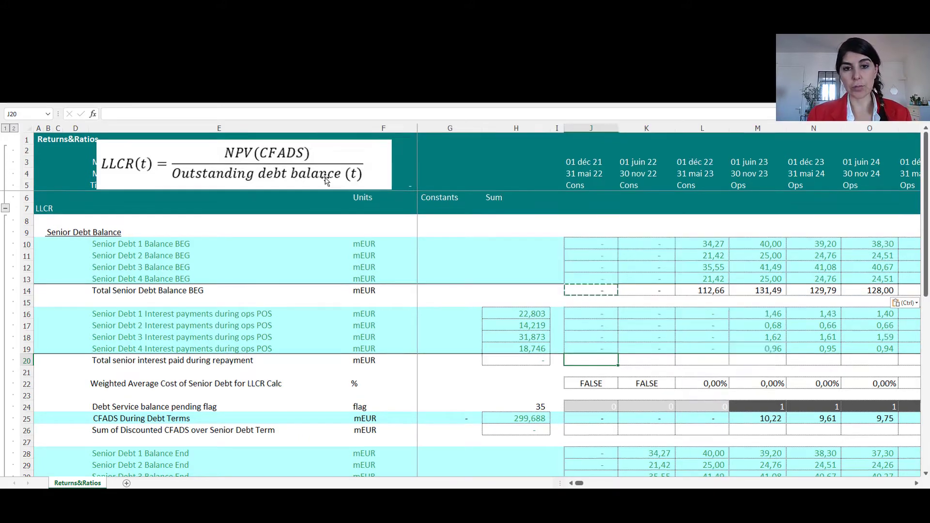
AutoSum J16:J19 into J20 and copy J20:J22 across all periods.
{"action": "key", "text": "alt+equal"}
{"action": "key", "text": "ctrl+Return"}
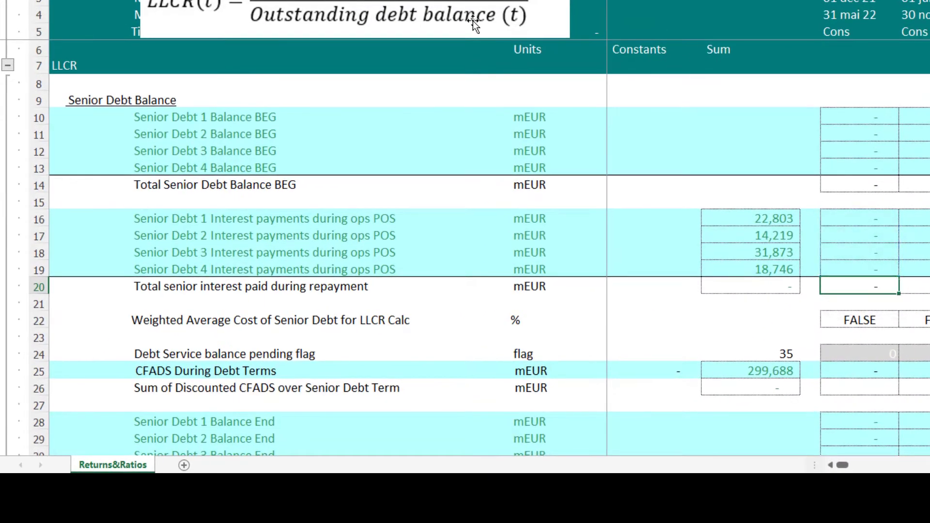
{"action": "key", "text": "shift+Down"}
{"action": "key", "text": "shift+Down"}
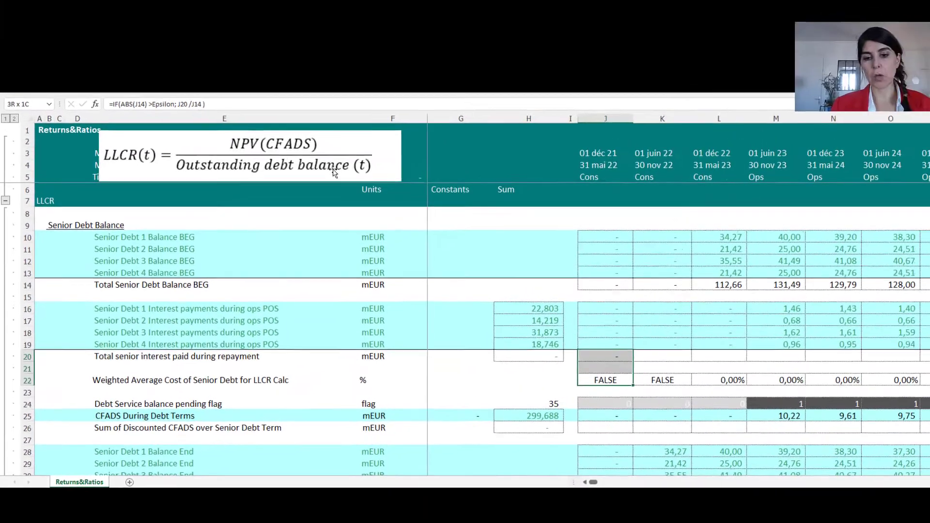
{"action": "key", "text": "ctrl+shift+Right"}
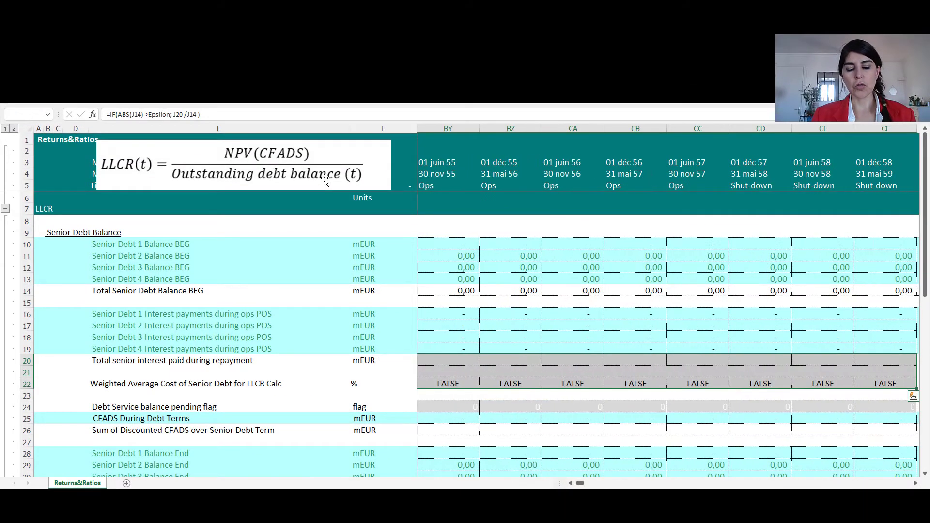
{"action": "key", "text": "ctrl+shift+Left"}
{"action": "key", "text": "ctrl+c"}
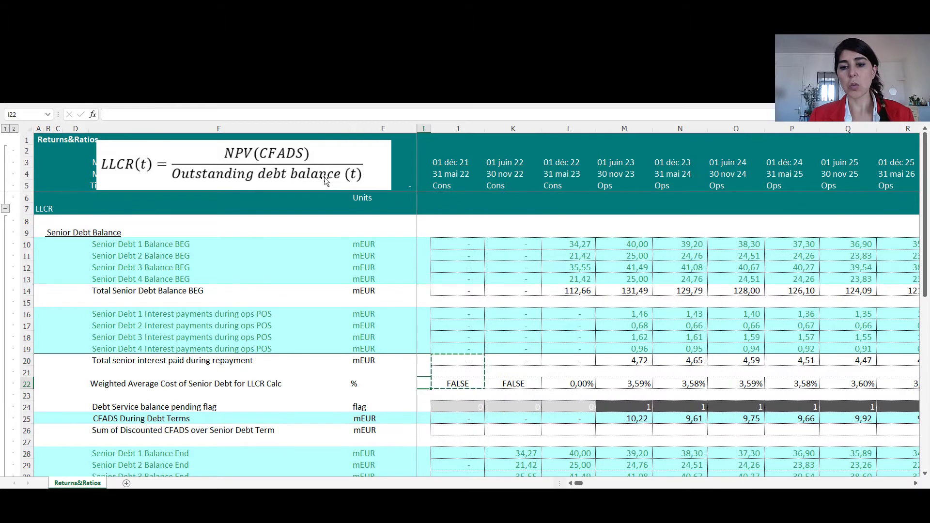
{"action": "key", "text": "Left"}
{"action": "key", "text": "Left"}
{"action": "key", "text": "Left"}
{"action": "key", "text": "Right"}
{"action": "key", "text": "Right"}
{"action": "key", "text": "Right"}
{"action": "key", "text": "Up"}
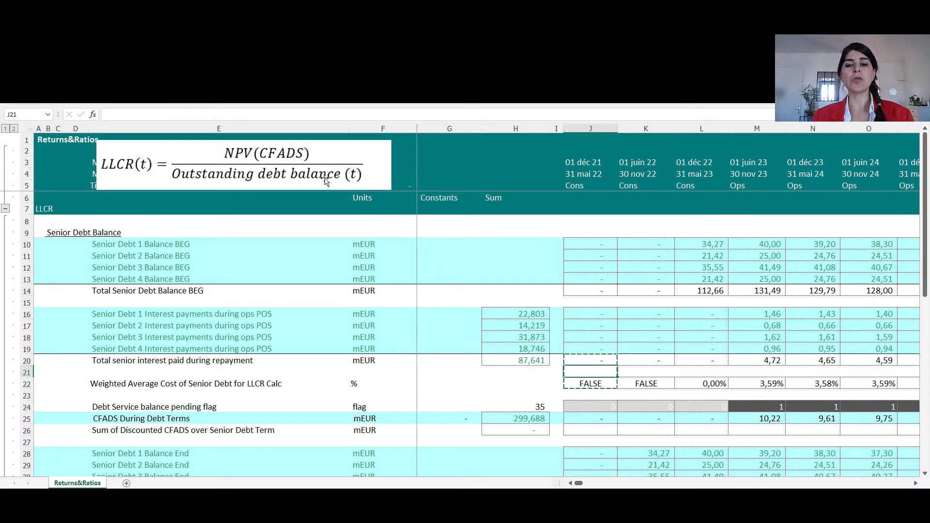
{"action": "key", "text": "Escape"}
Review the weighted average cost formulas, including M22's IF(ABS(M14)>Epsilon…), leaving them unchanged.
{"action": "key", "text": "Right"}
{"action": "key", "text": "Down"}
{"action": "key", "text": "Right"}
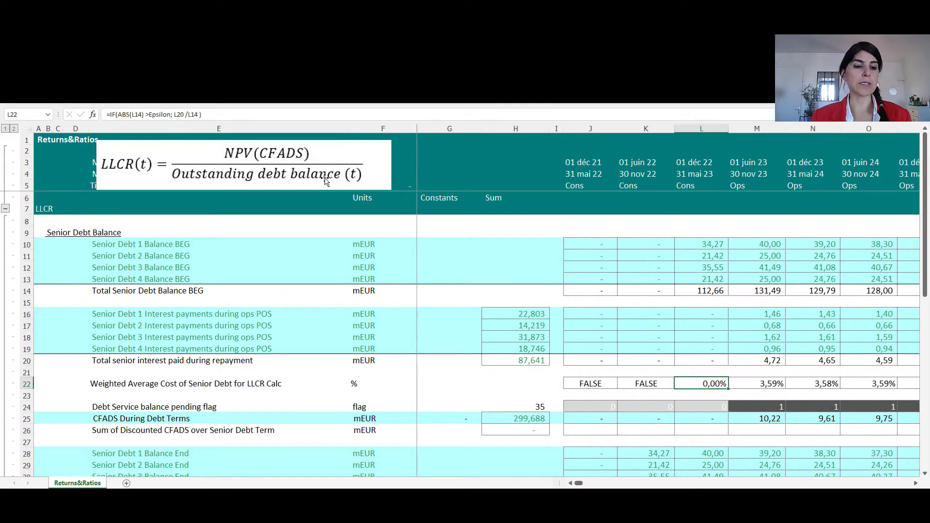
{"action": "key", "text": "Right"}
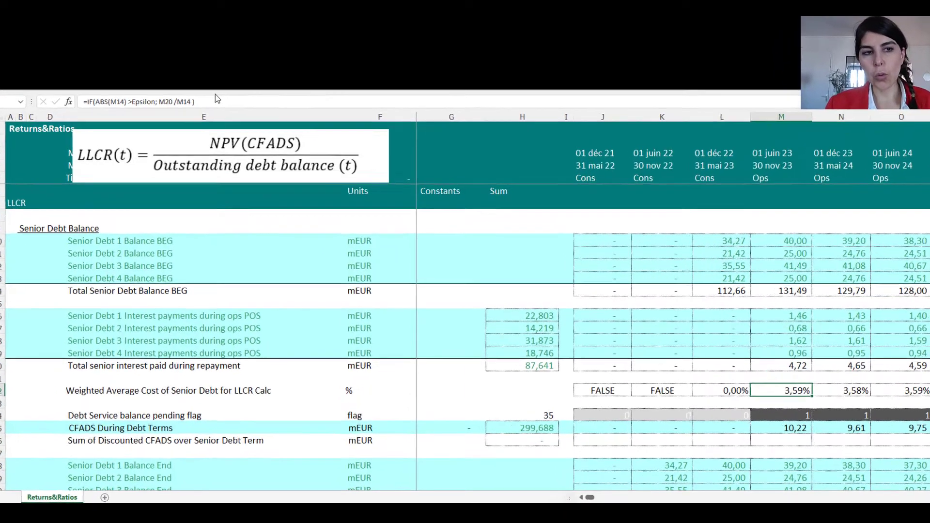
{"action": "left_click", "coordinate": [216, 114]}
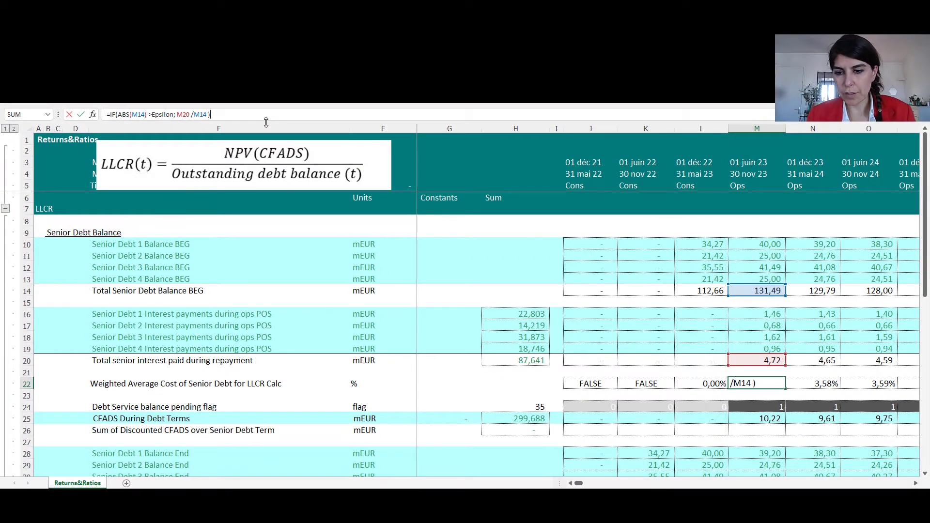
{"action": "key", "text": "ctrl+Return"}
{"action": "key", "text": "Right"}
{"action": "key", "text": "Right"}
{"action": "key", "text": "Right"}
{"action": "key", "text": "Right"}
{"action": "key", "text": "Right"}
{"action": "key", "text": "Right"}
{"action": "key", "text": "Right"}
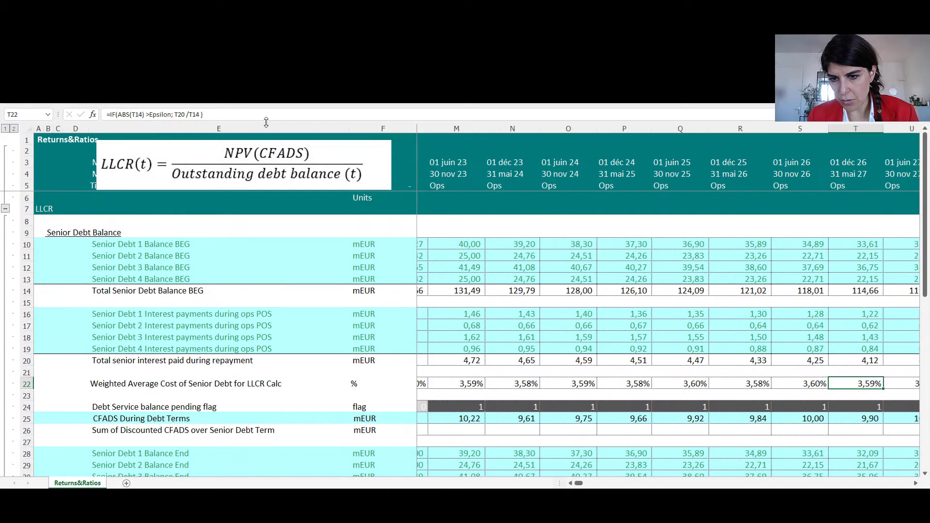
{"action": "key", "text": "Left"}
{"action": "key", "text": "Left"}
{"action": "key", "text": "Left"}
{"action": "key", "text": "Left"}
{"action": "key", "text": "Left"}
{"action": "key", "text": "Left"}
{"action": "key", "text": "Left"}
{"action": "key", "text": "Left"}
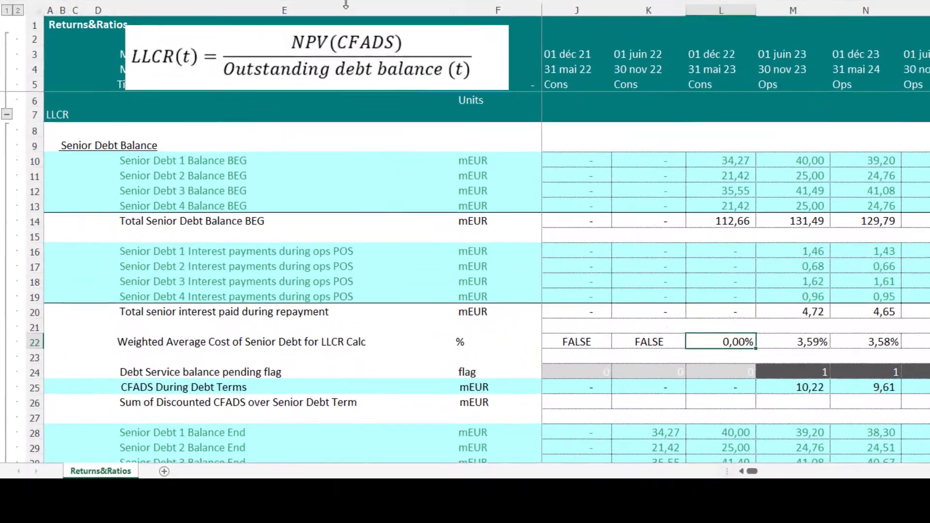
{"action": "key", "text": "Right"}
{"action": "key", "text": "Right"}
{"action": "key", "text": "Right"}
{"action": "key", "text": "Right"}
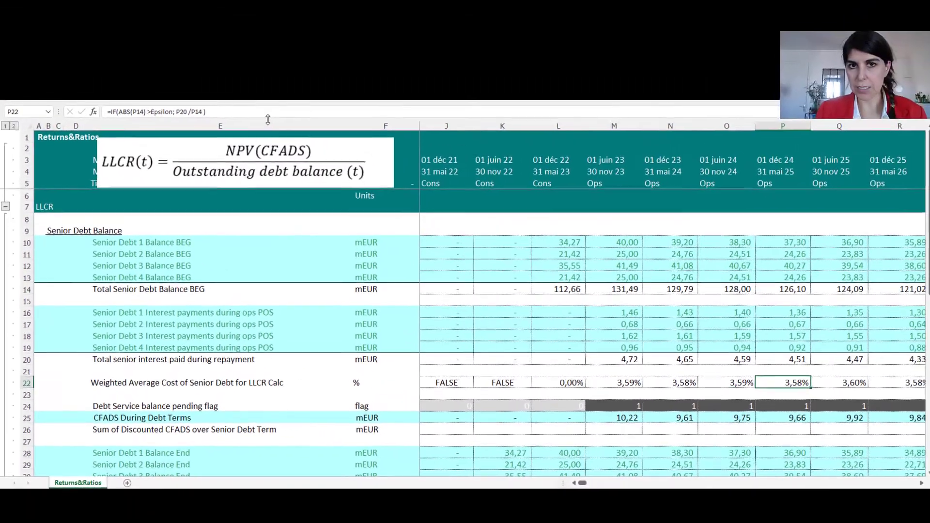
{"action": "key", "text": "Down"}
{"action": "key", "text": "Down"}
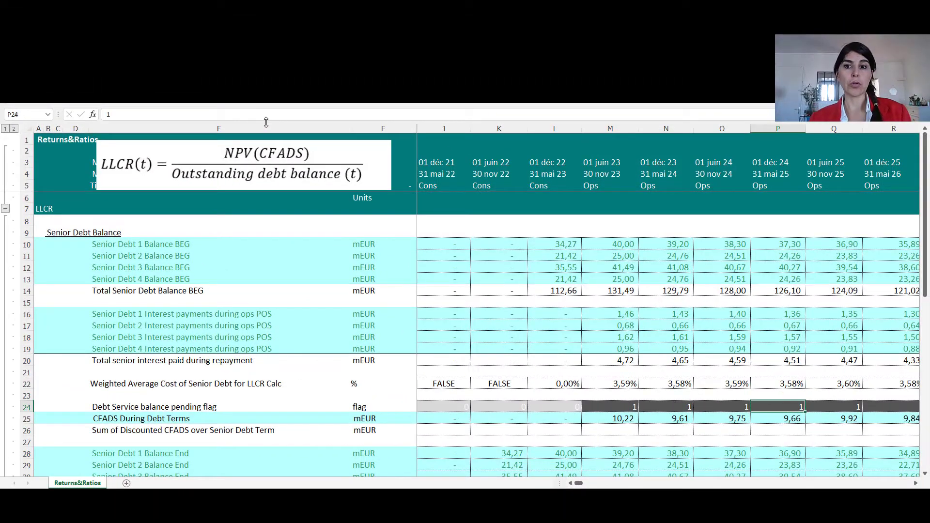
{"action": "key", "text": "Down"}
{"action": "key", "text": "Down"}
{"action": "key", "text": "Down"}
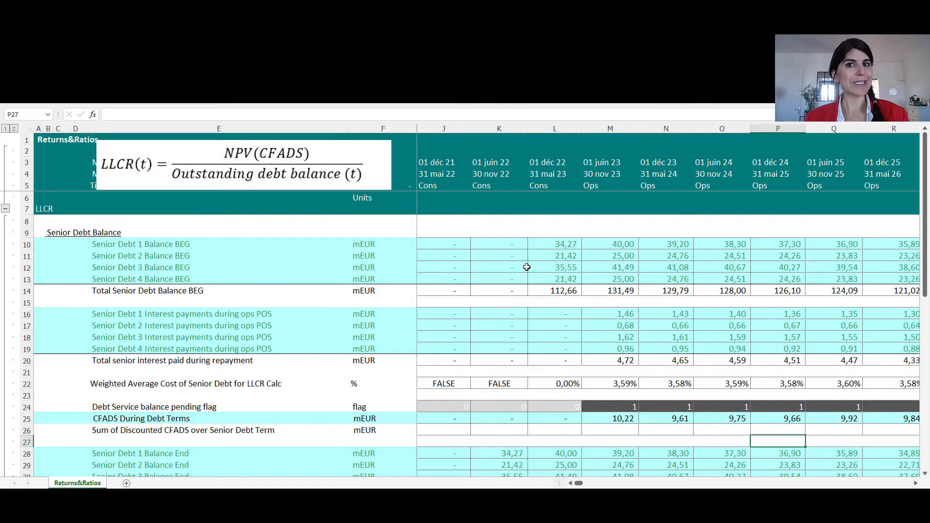
Enter =NPV(J22; K25:$CF25) in J26, giving 299,69 of discounted CFADS.
{"action": "left_click", "coordinate": [596, 431]}
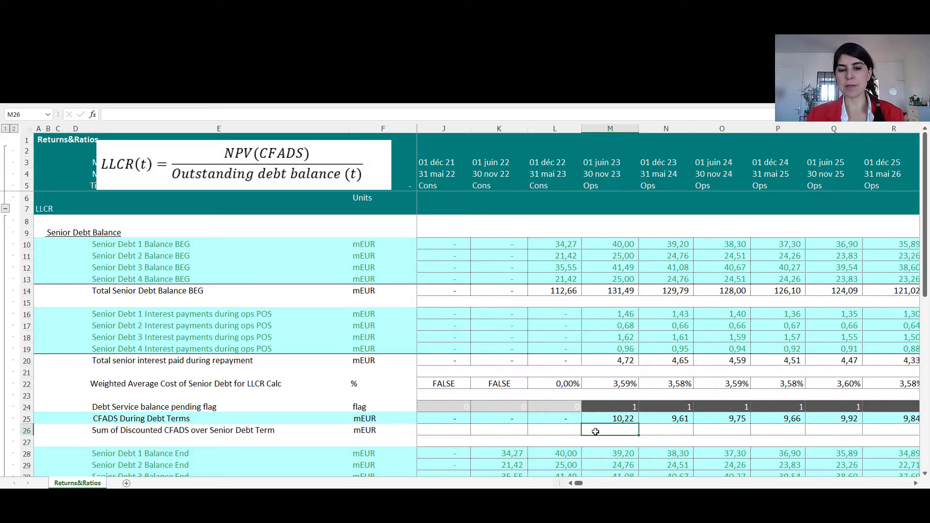
{"action": "key", "text": "Left"}
{"action": "key", "text": "Left"}
{"action": "key", "text": "Left"}
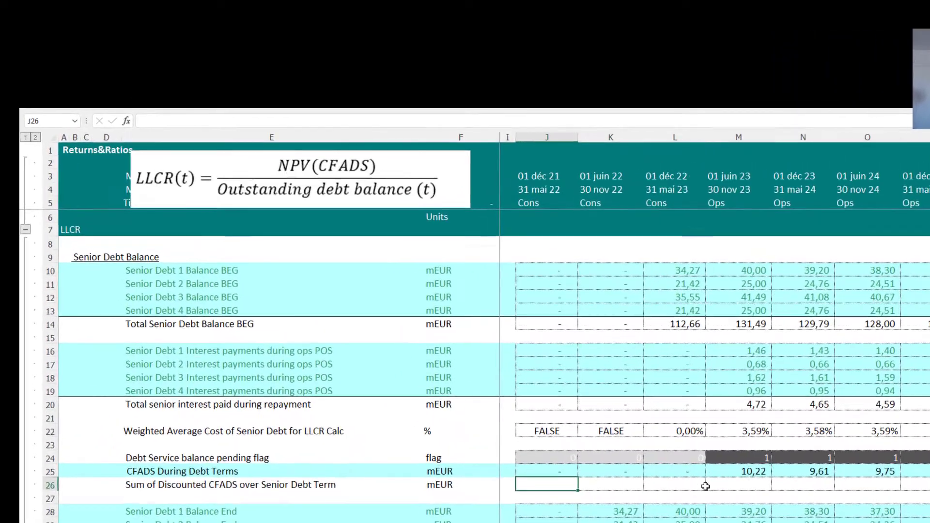
{"action": "key", "text": "F2"}
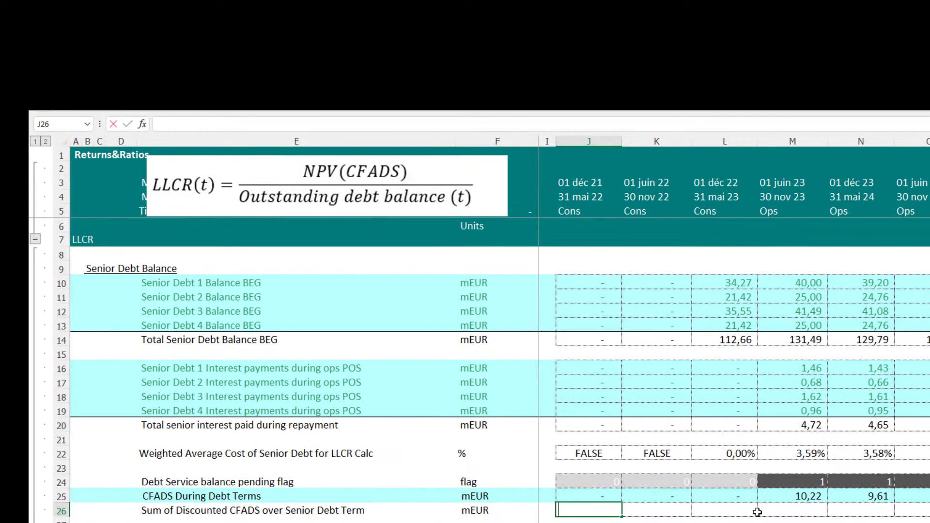
{"action": "type", "text": "=npv"}
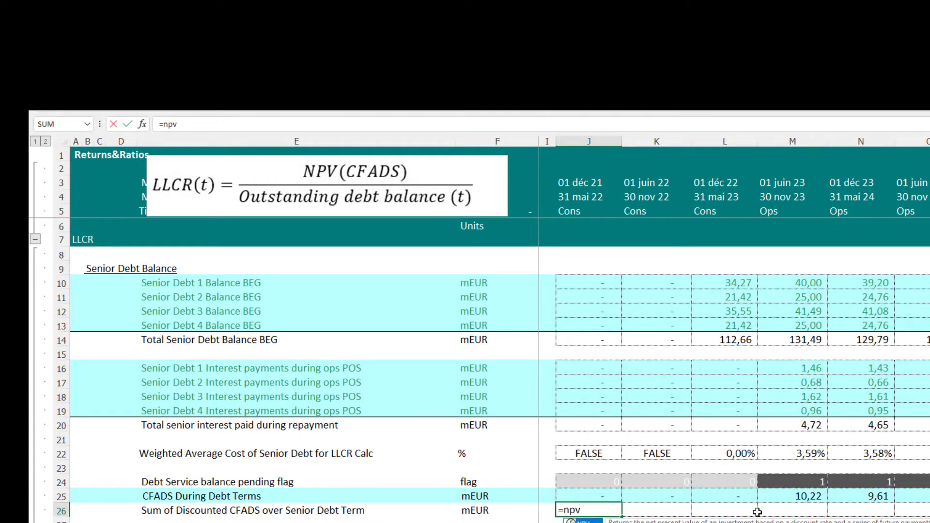
{"action": "type", "text": "("}
{"action": "key", "text": "Up"}
{"action": "key", "text": "Up"}
{"action": "key", "text": "Up"}
{"action": "key", "text": "Up"}
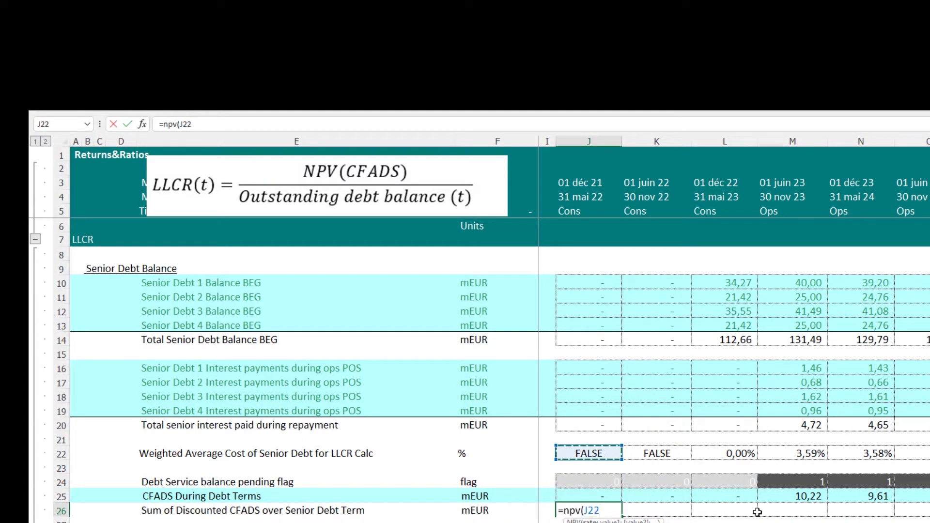
{"action": "type", "text": ";"}
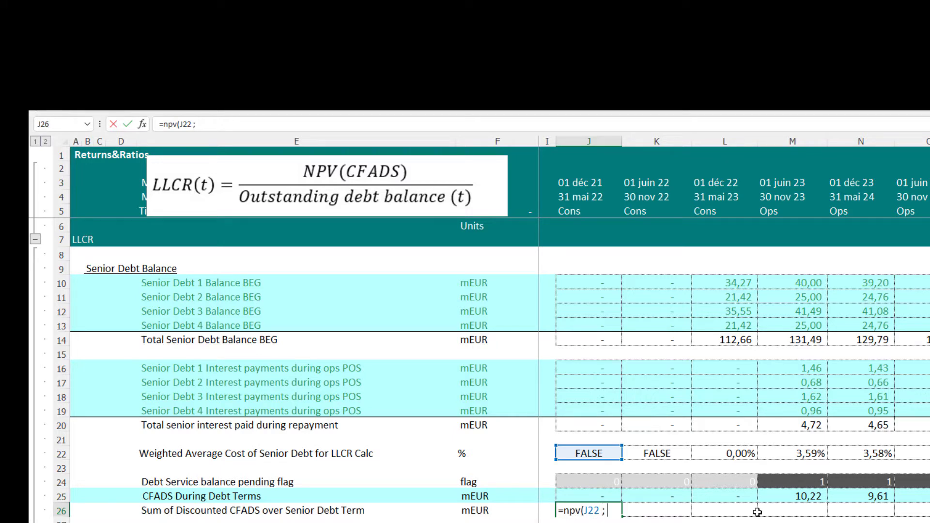
{"action": "key", "text": "Up"}
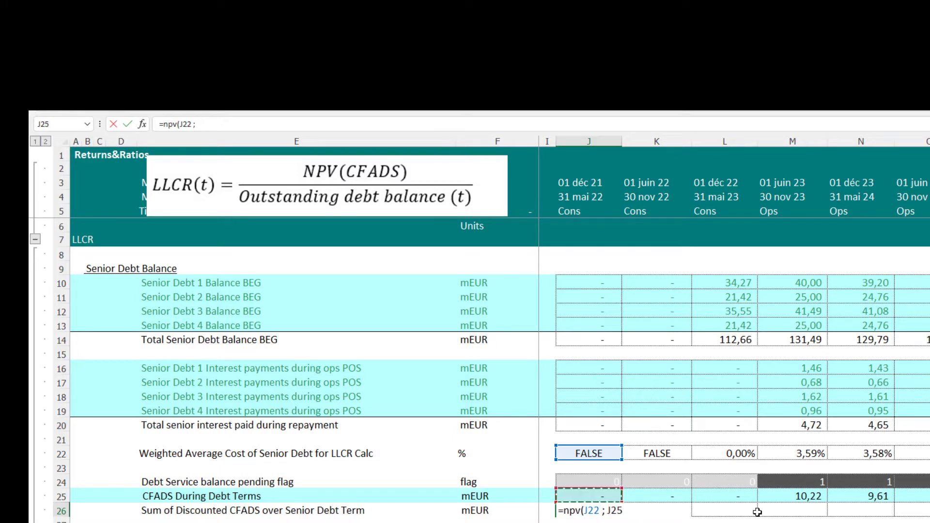
{"action": "key", "text": "Right"}
{"action": "key", "text": "ctrl+shift+Right"}
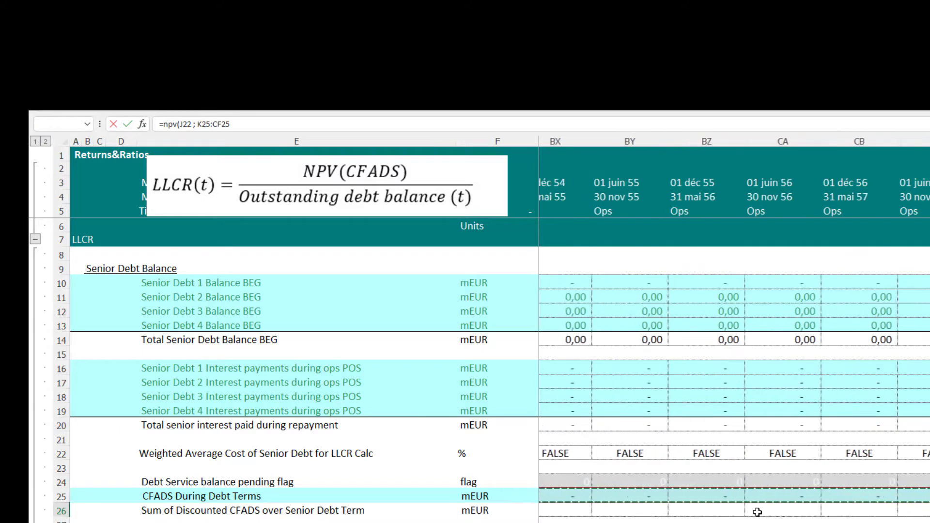
{"action": "type", "text": ")"}
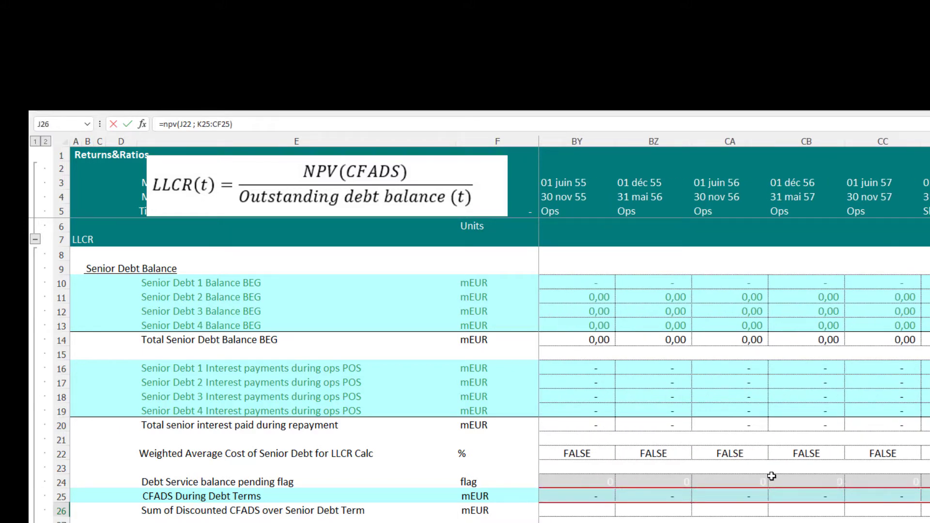
{"action": "left_click", "coordinate": [230, 120]}
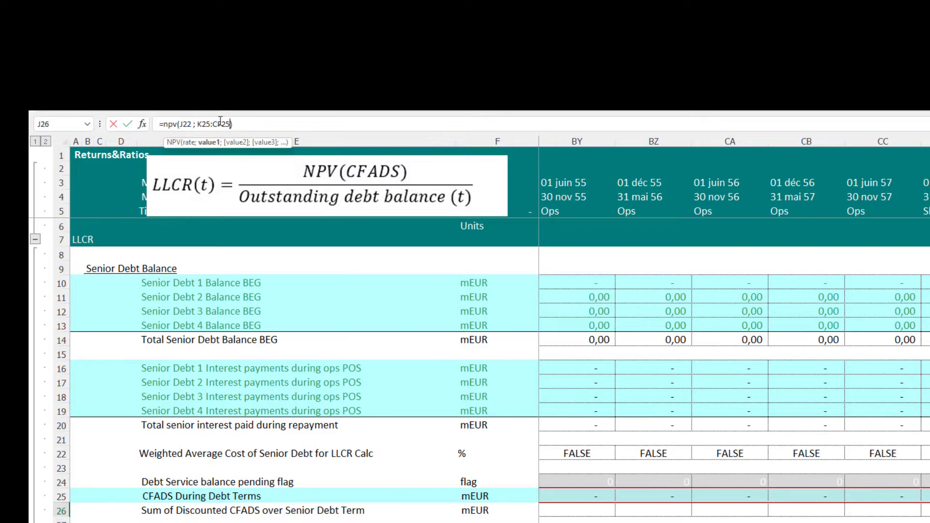
{"action": "key", "text": "F4"}
{"action": "key", "text": "F4"}
{"action": "key", "text": "F4"}
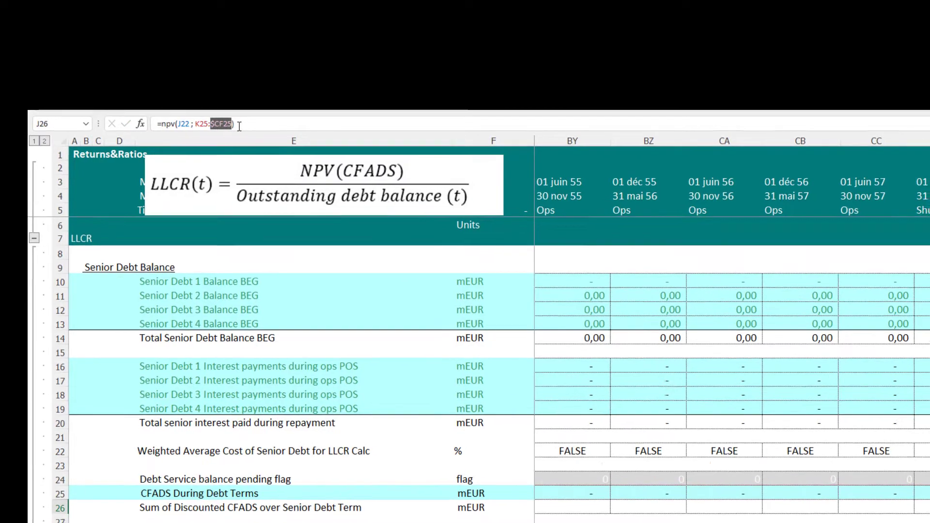
{"action": "key", "text": "ctrl+Return"}
Select row 26 from J26 out to the last period.
{"action": "key", "text": "Up"}
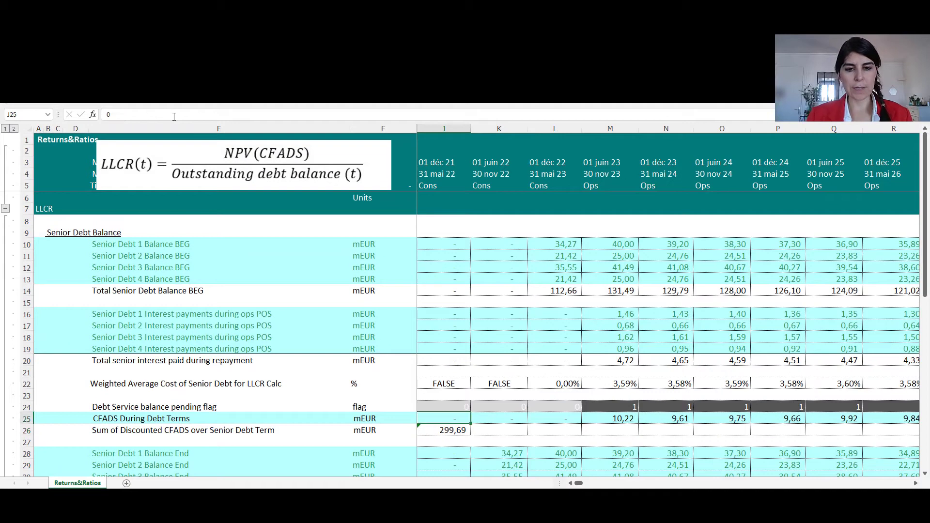
{"action": "key", "text": "Down"}
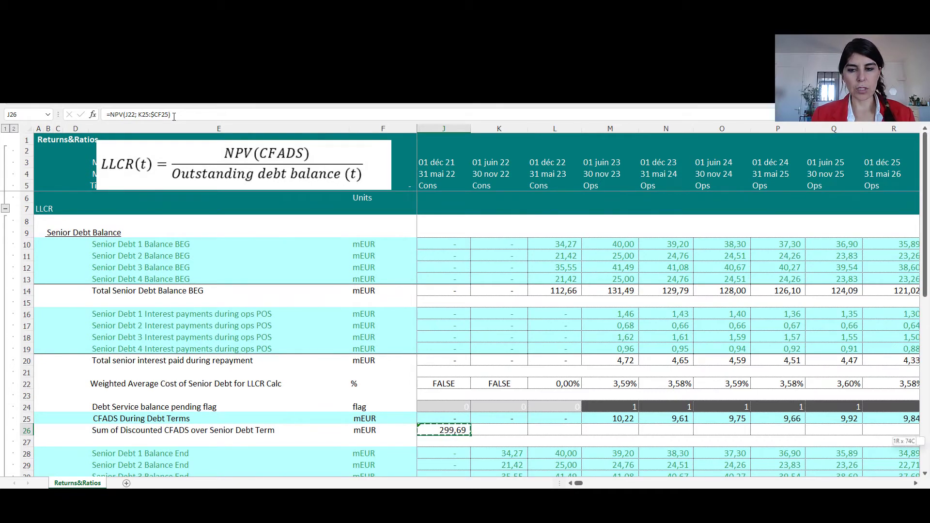
{"action": "key", "text": "ctrl+shift+Right"}
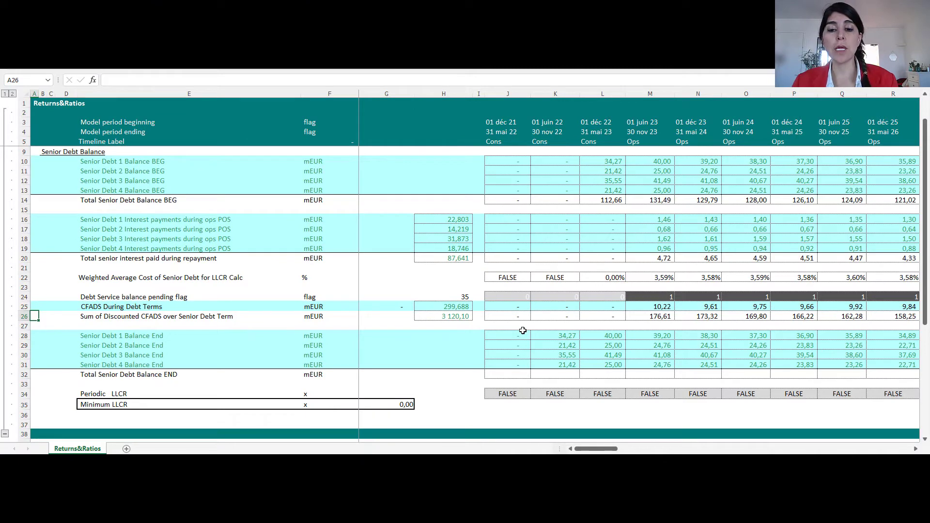
Copy the NPV formula along row 26, then clear the row's formulas.
{"action": "left_click", "coordinate": [550, 314]}
{"action": "left_click", "coordinate": [512, 316]}
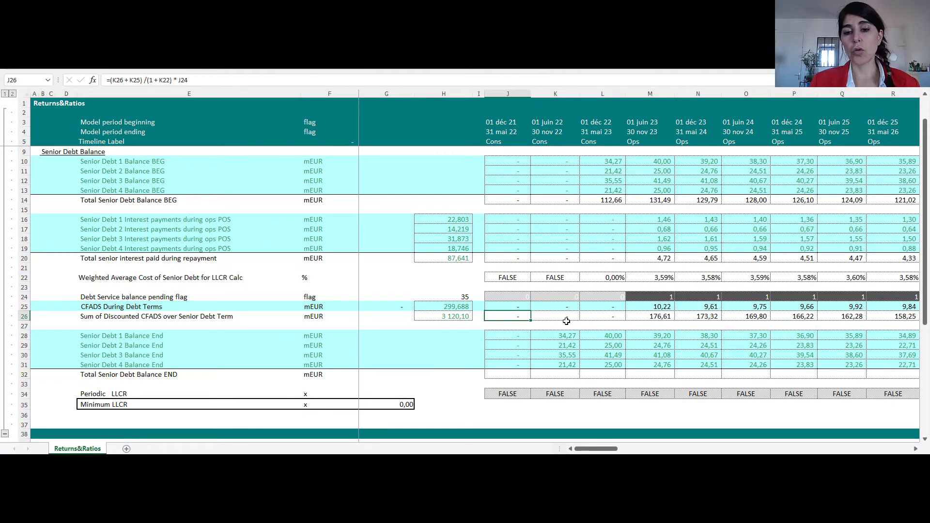
{"action": "key", "text": "ctrl+c"}
{"action": "key", "text": "ctrl+shift+Right"}
{"action": "key", "text": "ctrl+v"}
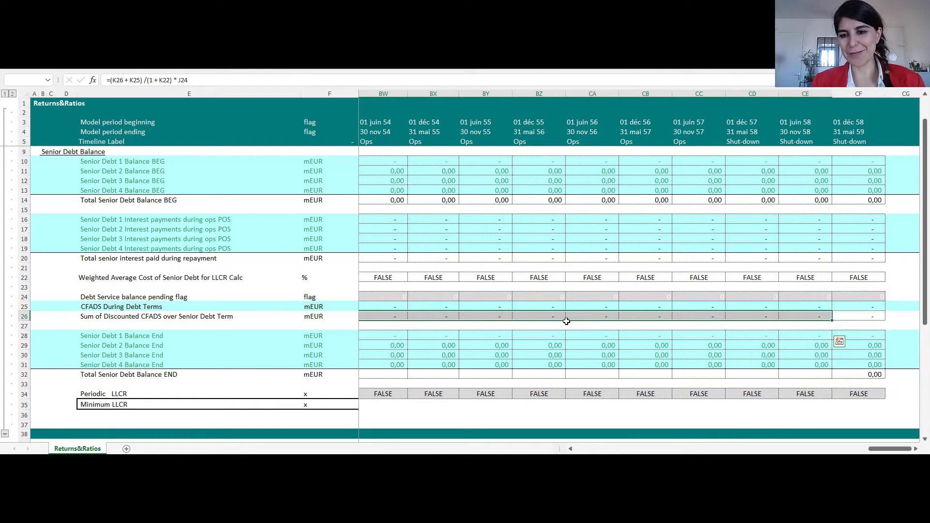
{"action": "key", "text": "Delete"}
{"action": "key", "text": "ctrl+shift+Left"}
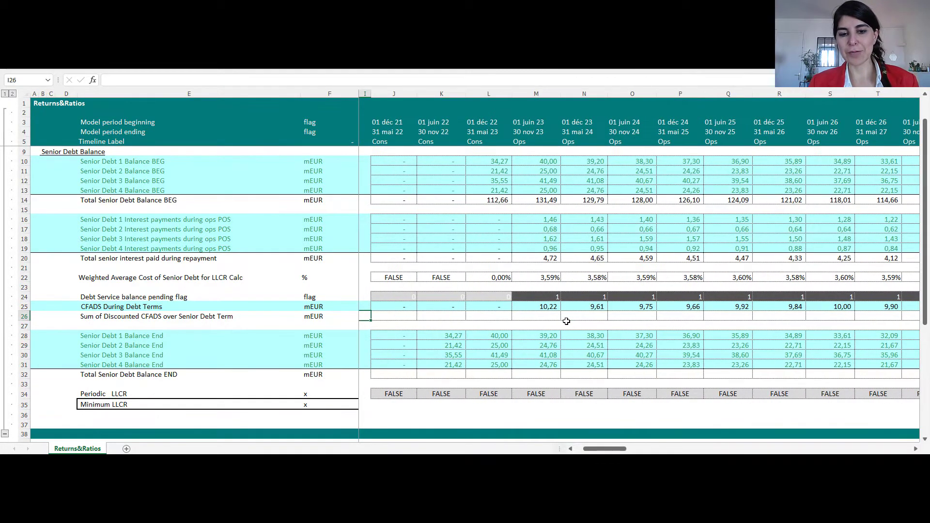
{"action": "key", "text": "shift+Right"}
{"action": "key", "text": "shift+Right"}
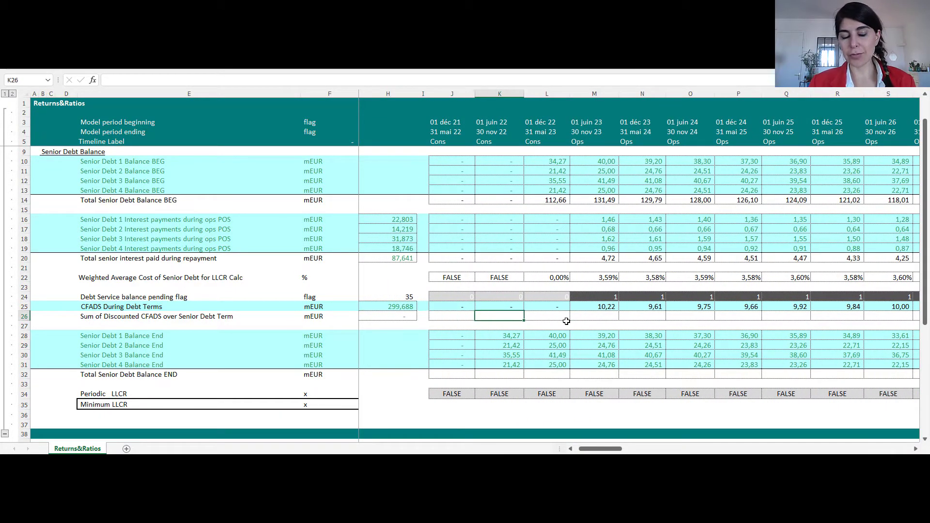
Enter the recursive =(K25 + K26) / (1 + K22) in J26, giving 180,35.
{"action": "type", "text": "="}
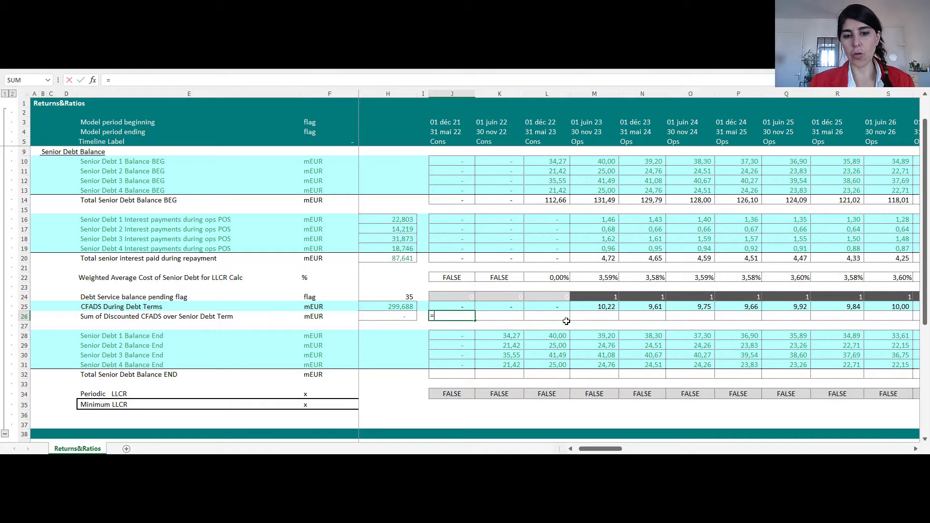
{"action": "type", "text": "9"}
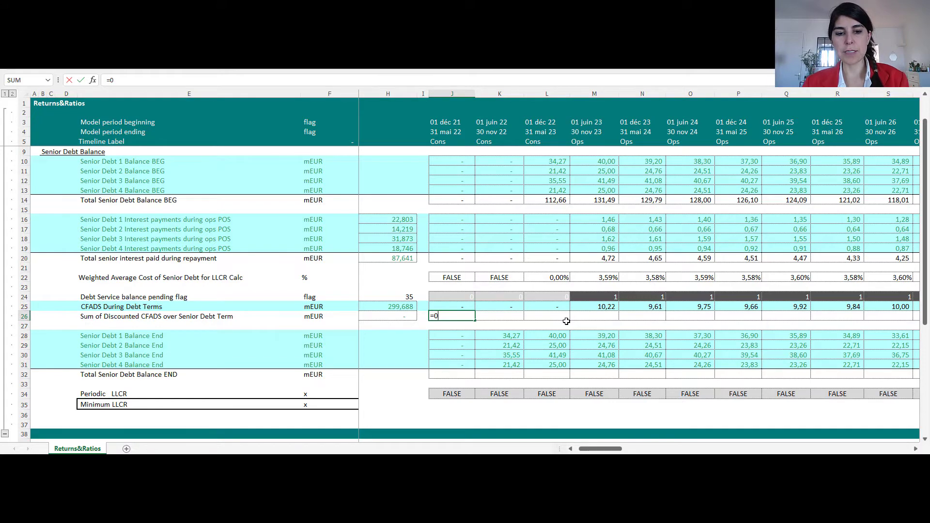
{"action": "key", "text": "Escape"}
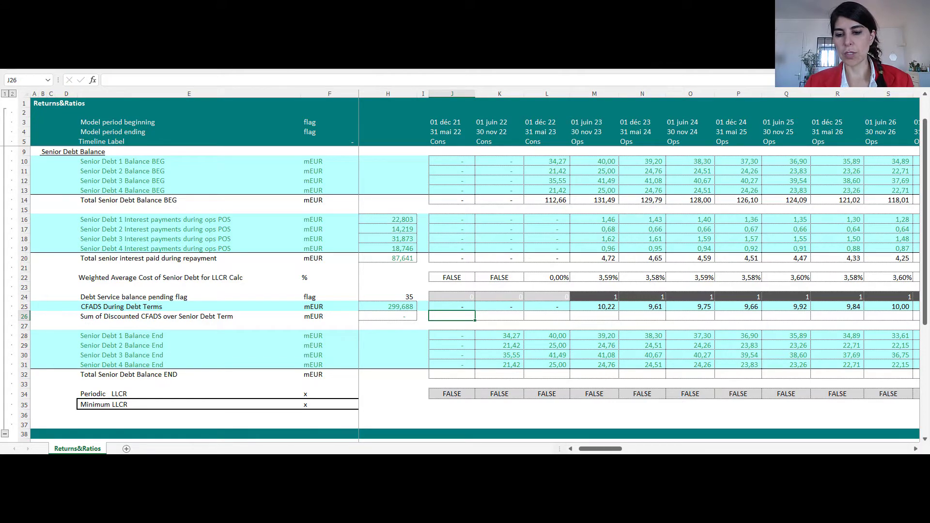
{"action": "key", "text": "super+space"}
{"action": "key", "text": "super+space"}
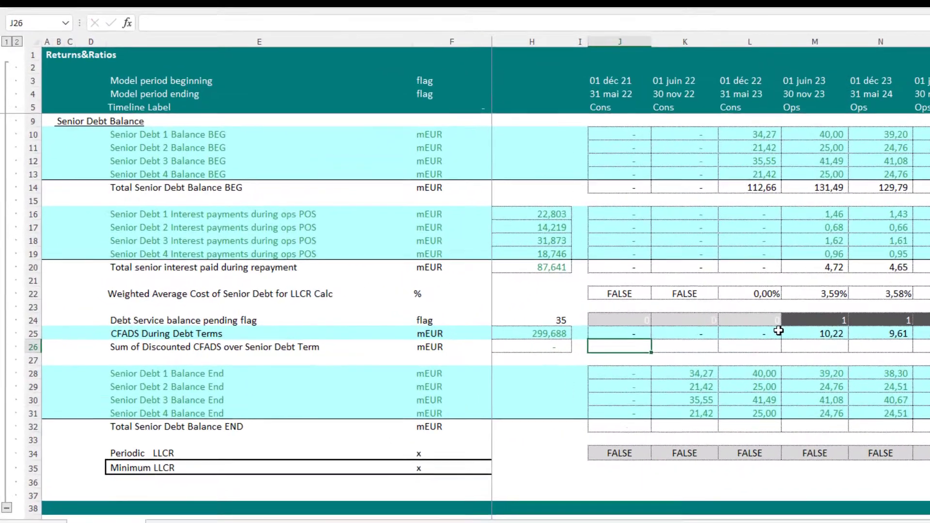
{"action": "type", "text": "=("}
{"action": "key", "text": "Up"}
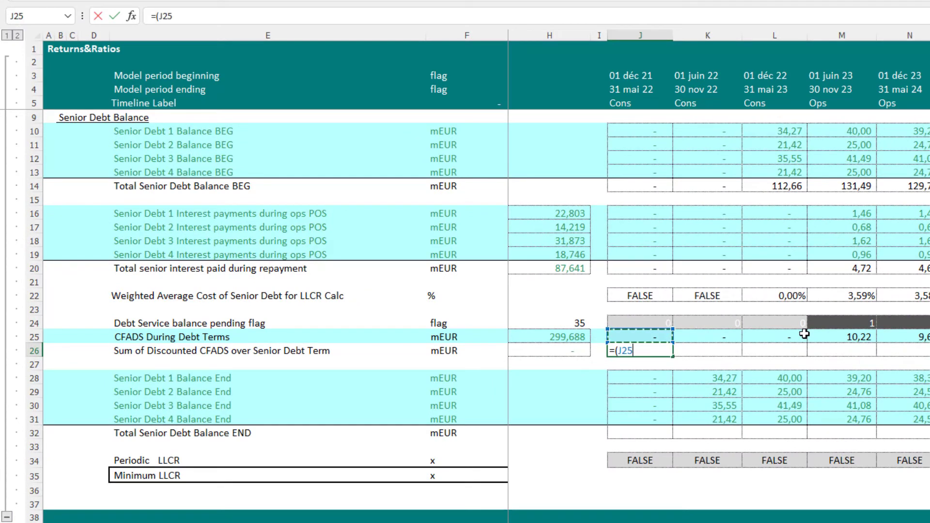
{"action": "key", "text": "Right"}
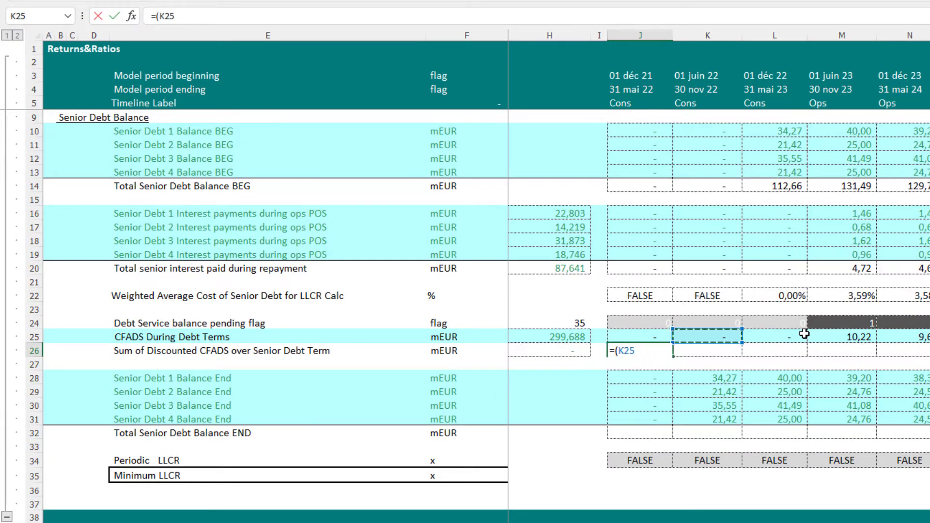
{"action": "type", "text": "+"}
{"action": "key", "text": "Right"}
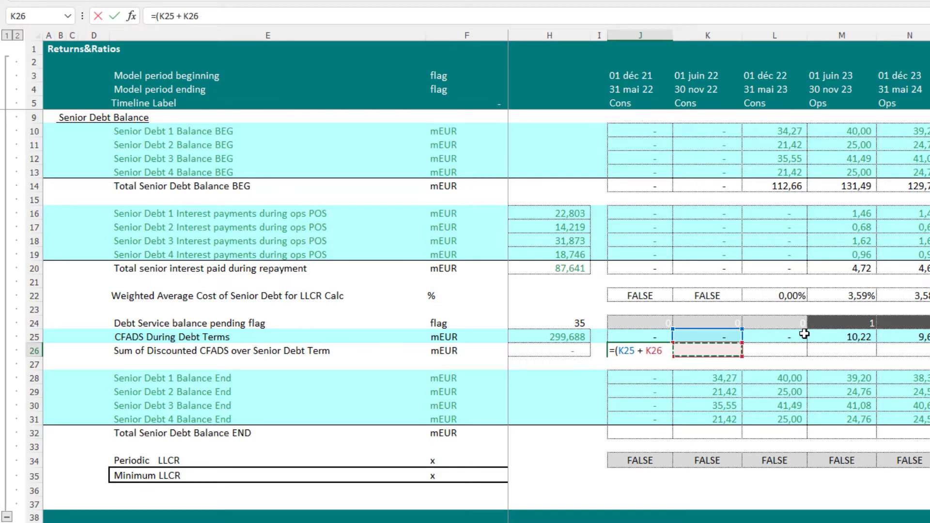
{"action": "type", "text": ") / ("}
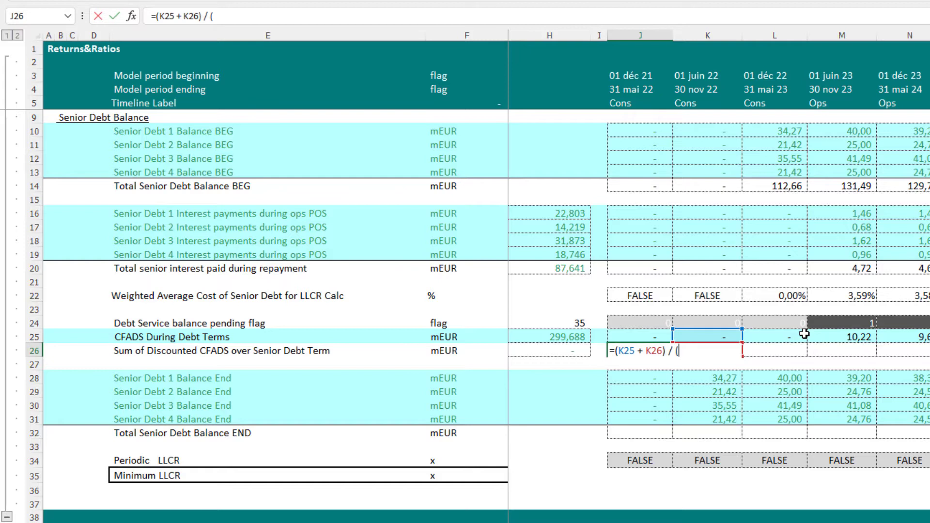
{"action": "type", "text": "1 +"}
{"action": "key", "text": "Up"}
{"action": "key", "text": "Up"}
{"action": "key", "text": "Up"}
{"action": "key", "text": "Up"}
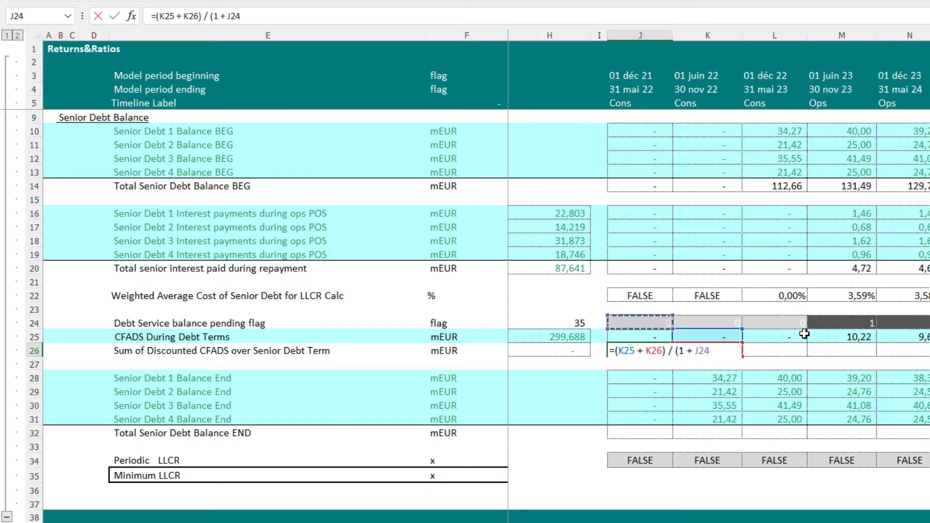
{"action": "key", "text": "Right"}
{"action": "type", "text": ")"}
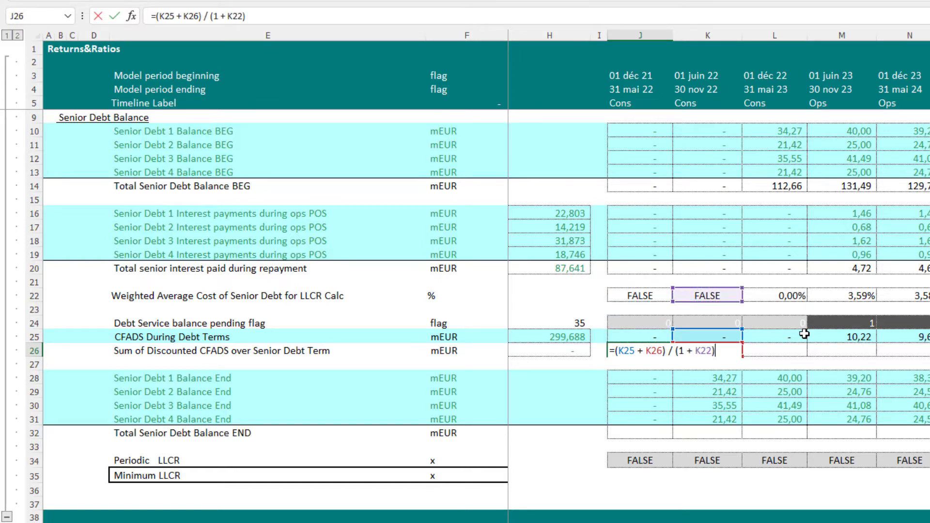
{"action": "key", "text": "ctrl+Return"}
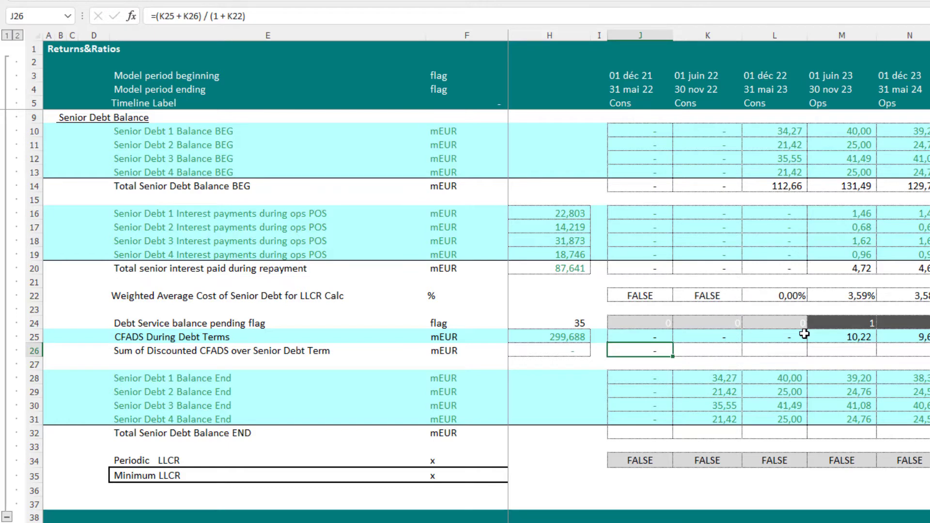
Paste the J26 discounting formula along row 26 to the last period.
{"action": "key", "text": "ctrl+c"}
{"action": "key", "text": "ctrl+shift+Right"}
{"action": "key", "text": "ctrl+v"}
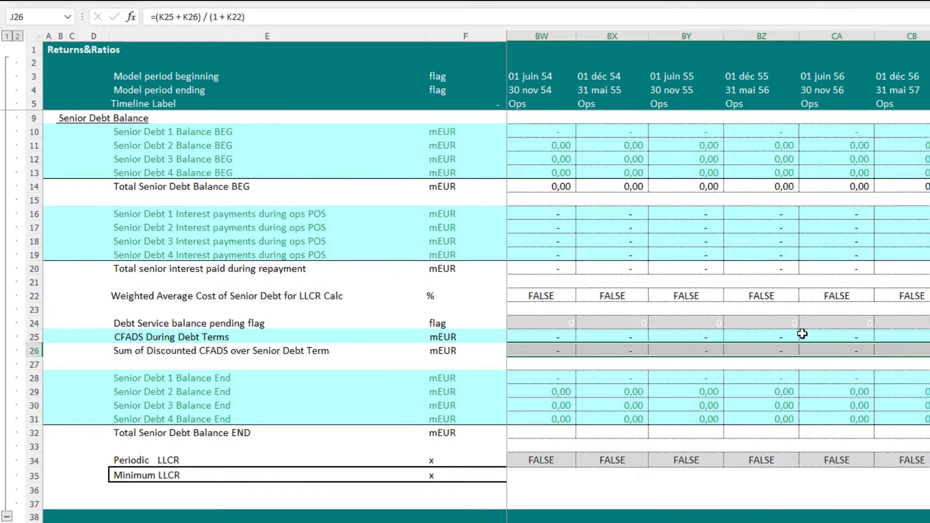
{"action": "key", "text": "Home"}
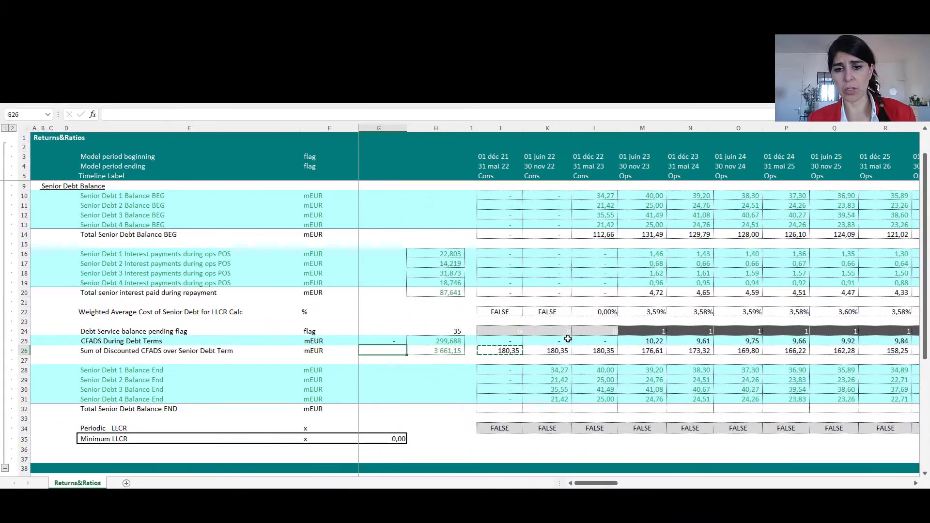
{"action": "key", "text": "Left"}
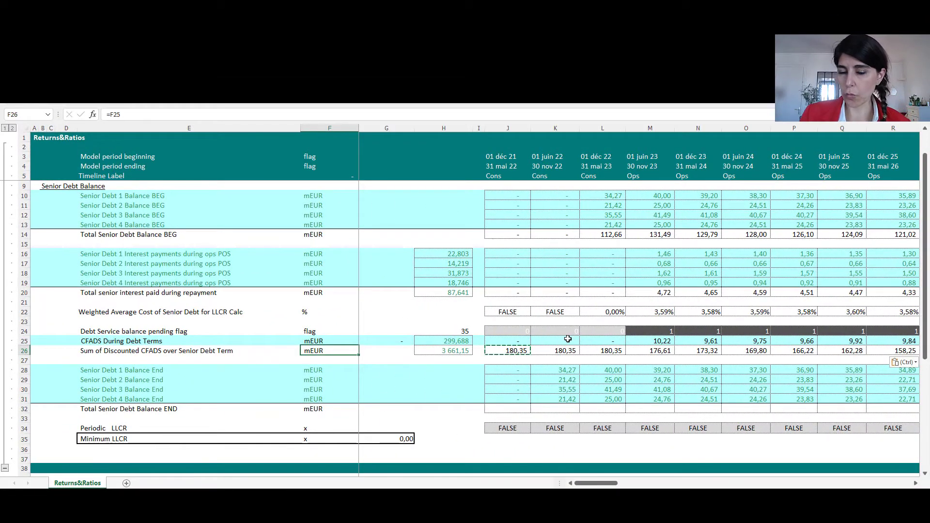
AutoSum the four tranche END balances J28:J31 into J32.
{"action": "key", "text": "Down"}
{"action": "key", "text": "Right"}
{"action": "key", "text": "Right"}
{"action": "key", "text": "Right"}
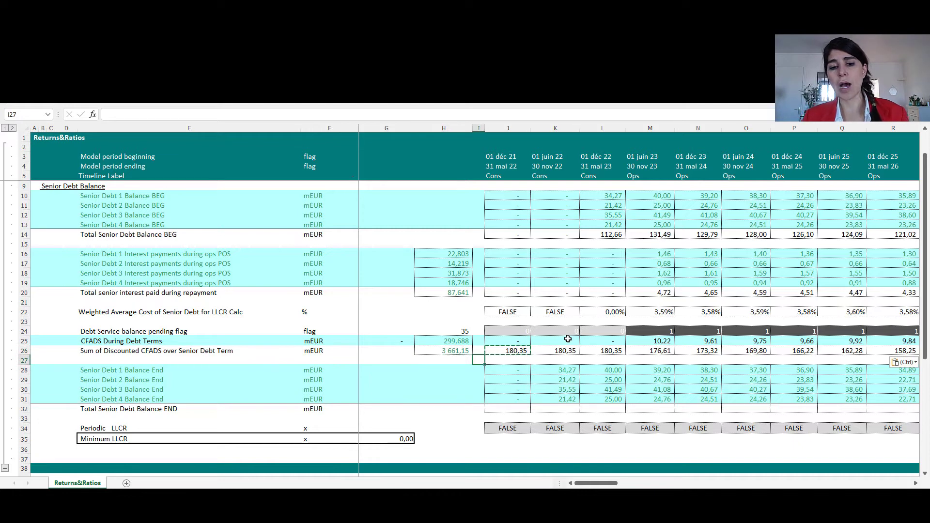
{"action": "key", "text": "Down"}
{"action": "key", "text": "Down"}
{"action": "key", "text": "Down"}
{"action": "key", "text": "Down"}
{"action": "key", "text": "Down"}
{"action": "key", "text": "Right"}
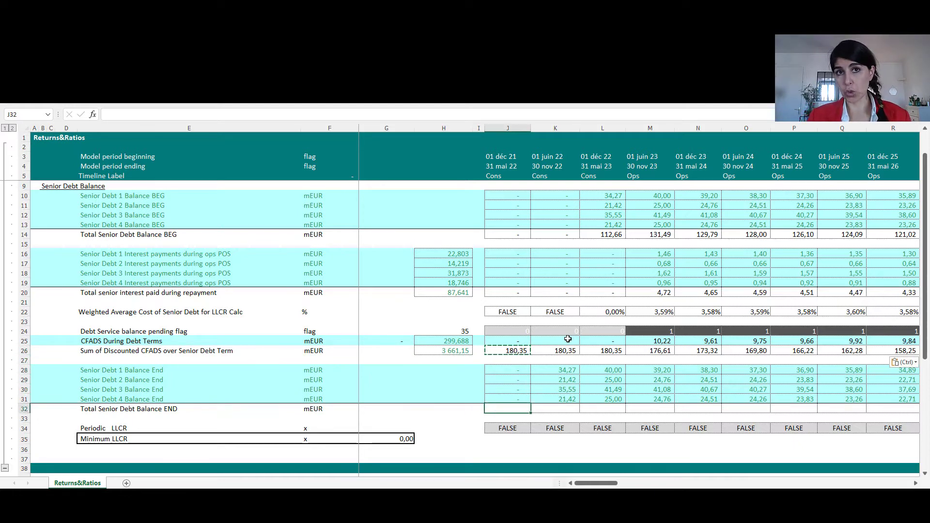
{"action": "key", "text": "alt+equal"}
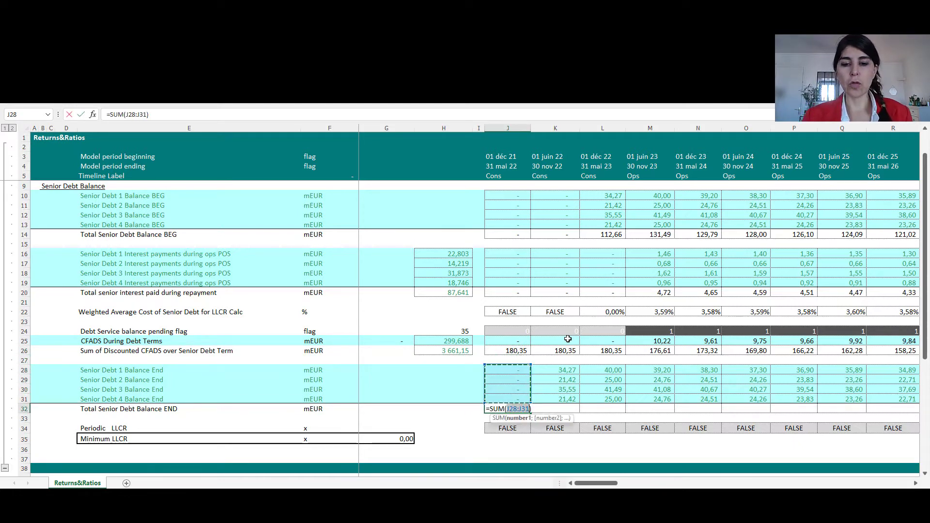
{"action": "key", "text": "Return"}
{"action": "key", "text": "Up"}
{"action": "key", "text": "Up"}
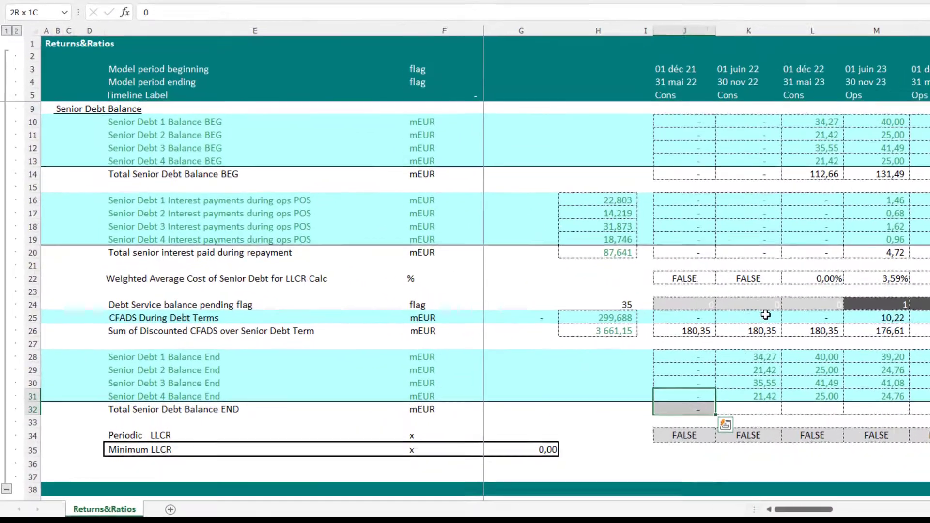
Fill the debt END total and Periodic LLCR (1,36 x) across all periods.
{"action": "key", "text": "Down"}
{"action": "key", "text": "shift+Down"}
{"action": "key", "text": "shift+Down"}
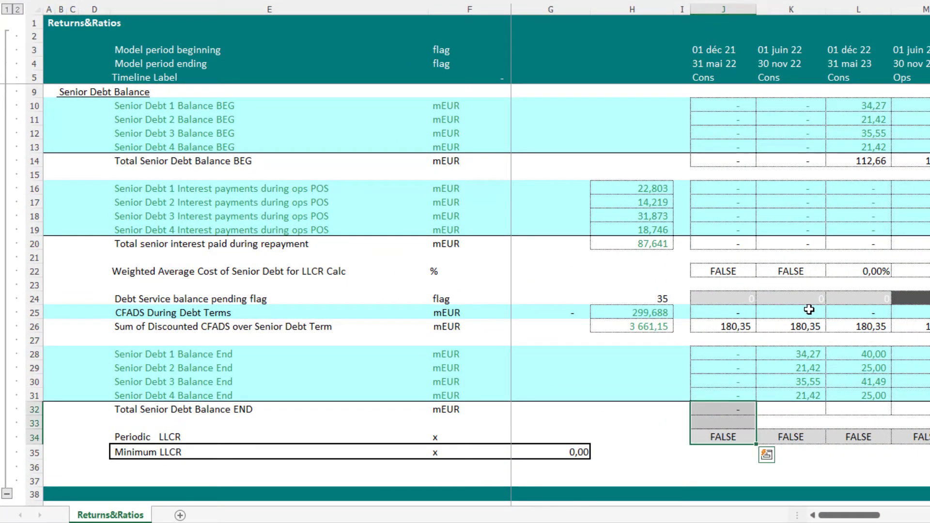
{"action": "key", "text": "ctrl+shift+Right"}
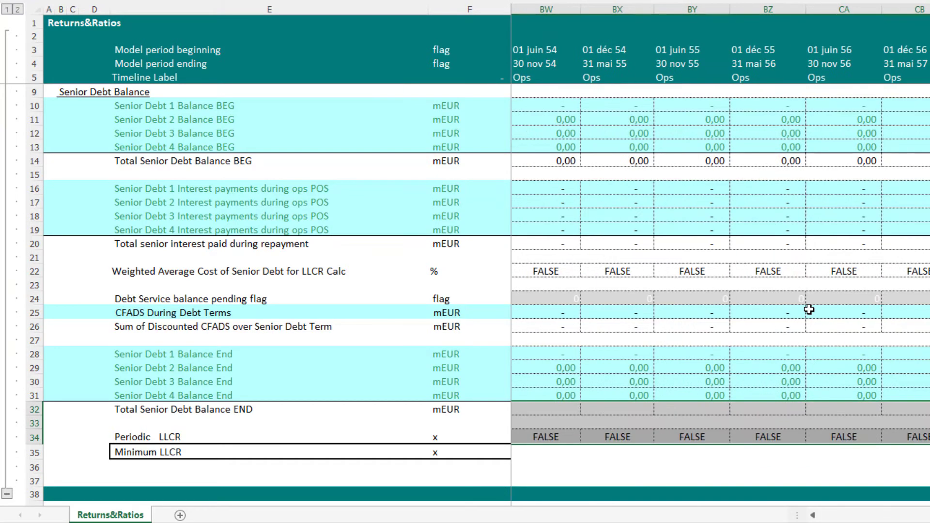
{"action": "key", "text": "ctrl+Left"}
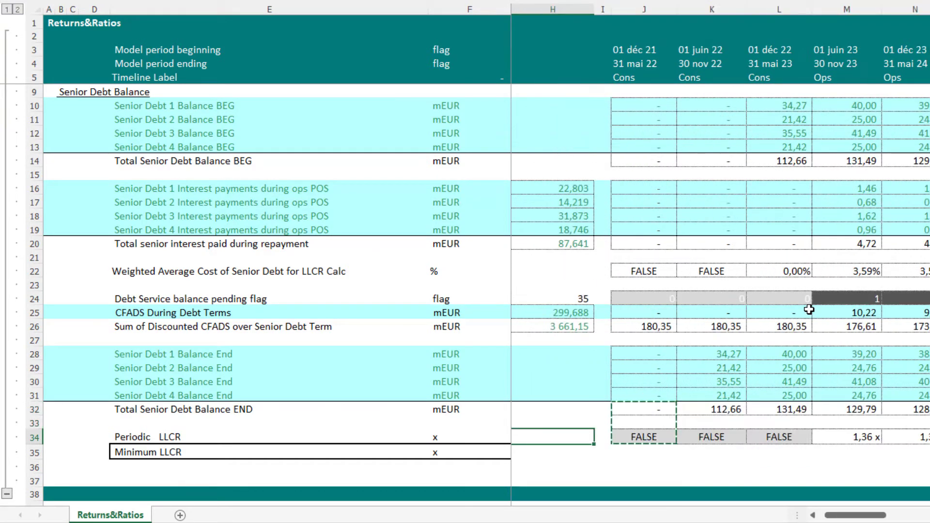
{"action": "key", "text": "Up"}
{"action": "key", "text": "Up"}
{"action": "key", "text": "Right"}
{"action": "key", "text": "Right"}
{"action": "key", "text": "Right"}
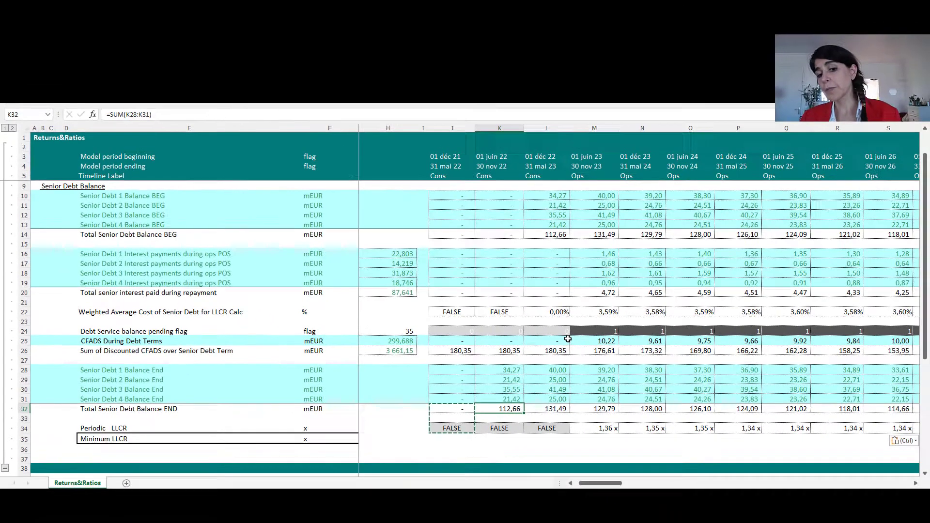
{"action": "key", "text": "Down"}
{"action": "key", "text": "Down"}
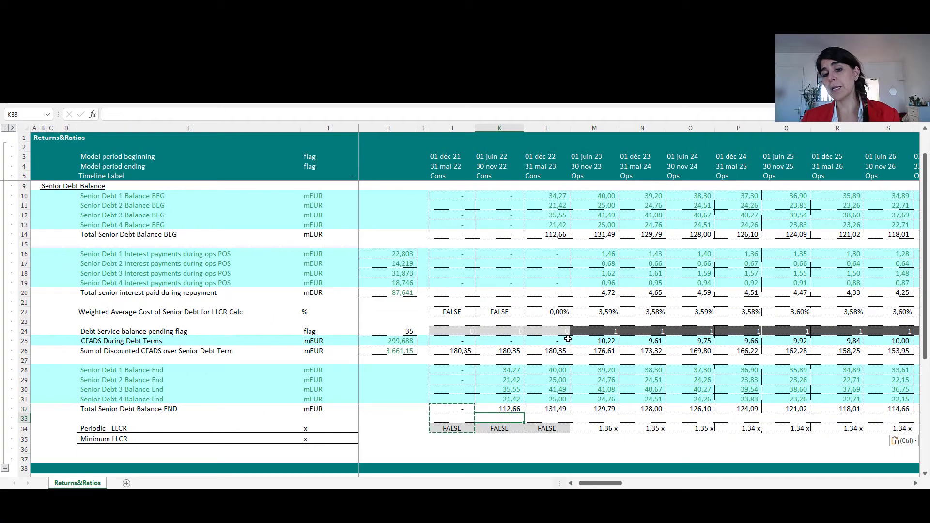
{"action": "key", "text": "Right"}
{"action": "key", "text": "Right"}
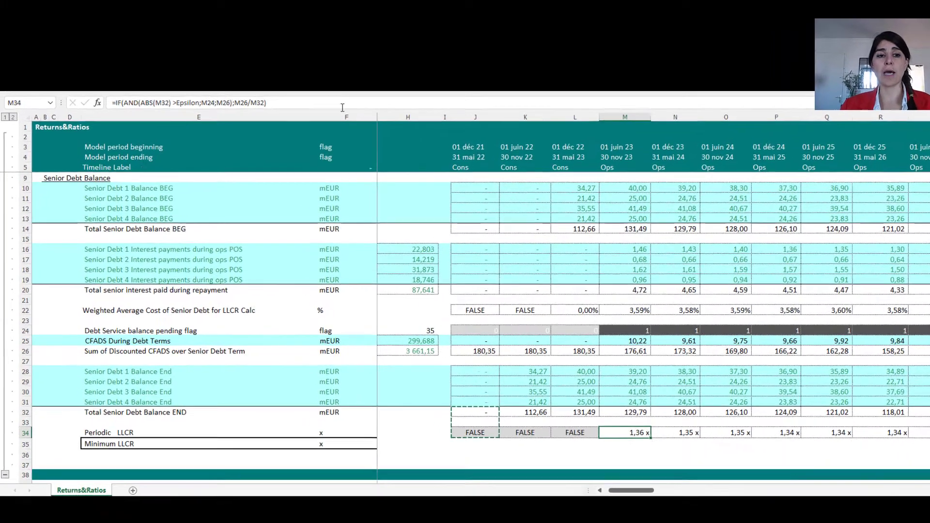
{"action": "left_click", "coordinate": [343, 107]}
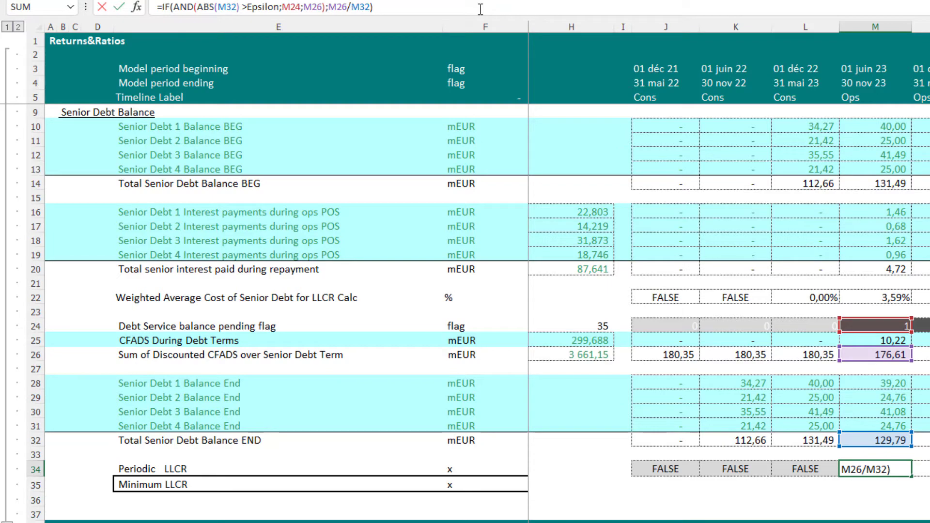
{"action": "key", "text": "ctrl+Return"}
{"action": "key", "text": "shift+Right"}
{"action": "key", "text": "shift+Right"}
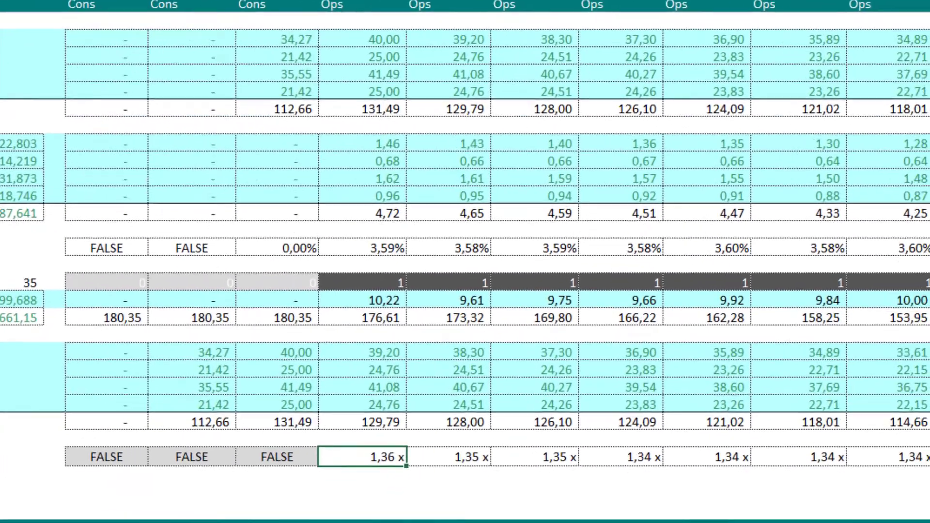
{"action": "key", "text": "Right"}
{"action": "key", "text": "Right"}
{"action": "key", "text": "Right"}
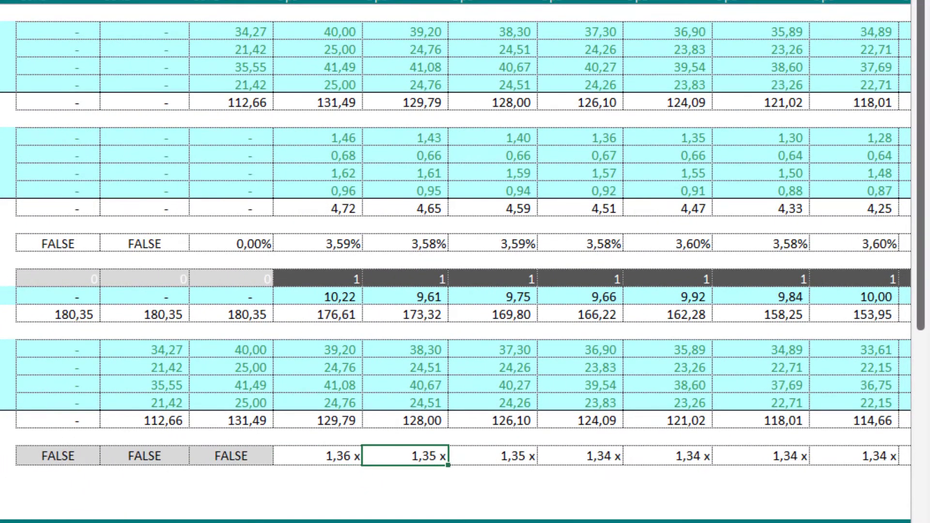
{"action": "key", "text": "Right"}
{"action": "key", "text": "Right"}
{"action": "key", "text": "Right"}
{"action": "key", "text": "Right"}
{"action": "key", "text": "Right"}
{"action": "key", "text": "Right"}
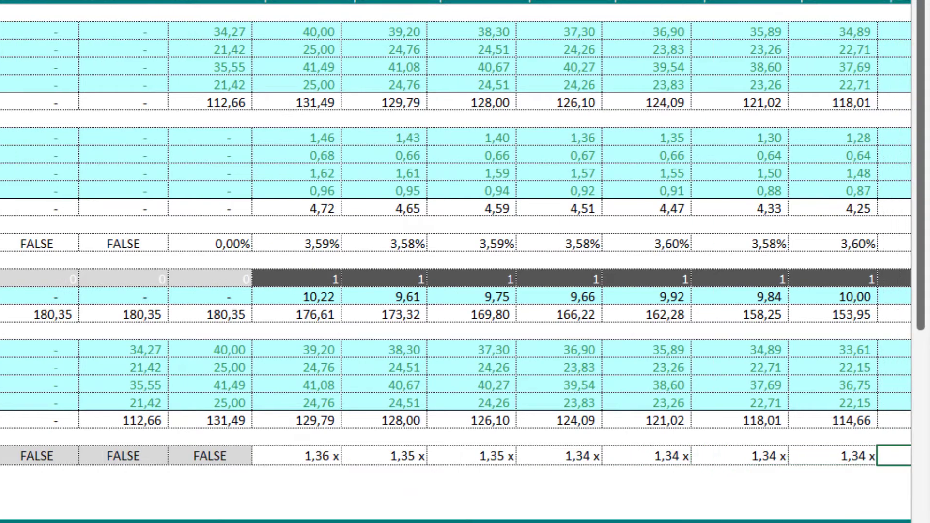
{"action": "key", "text": "Right"}
{"action": "key", "text": "Right"}
{"action": "key", "text": "Right"}
{"action": "key", "text": "Right"}
{"action": "key", "text": "Right"}
{"action": "key", "text": "Right"}
{"action": "key", "text": "Right"}
{"action": "key", "text": "Right"}
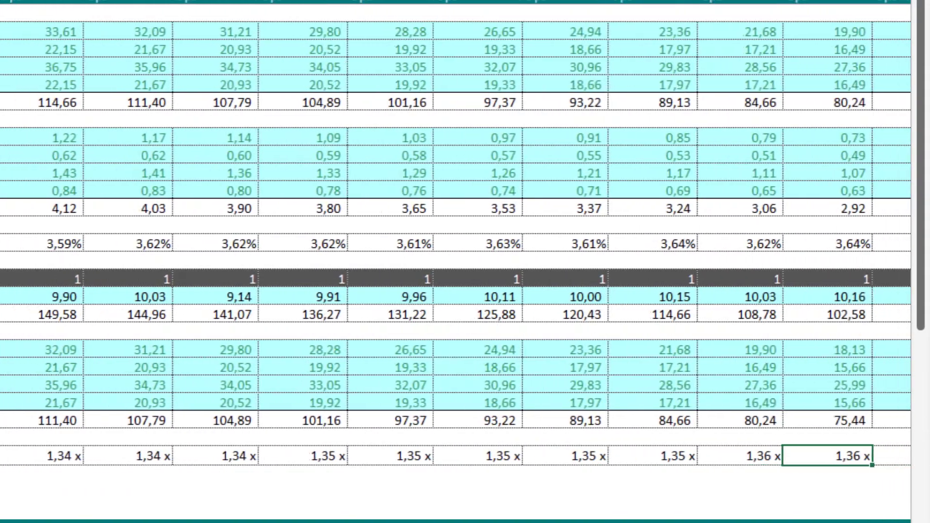
{"action": "key", "text": "Right"}
{"action": "key", "text": "Right"}
{"action": "key", "text": "Right"}
{"action": "key", "text": "Right"}
{"action": "key", "text": "Right"}
{"action": "key", "text": "Right"}
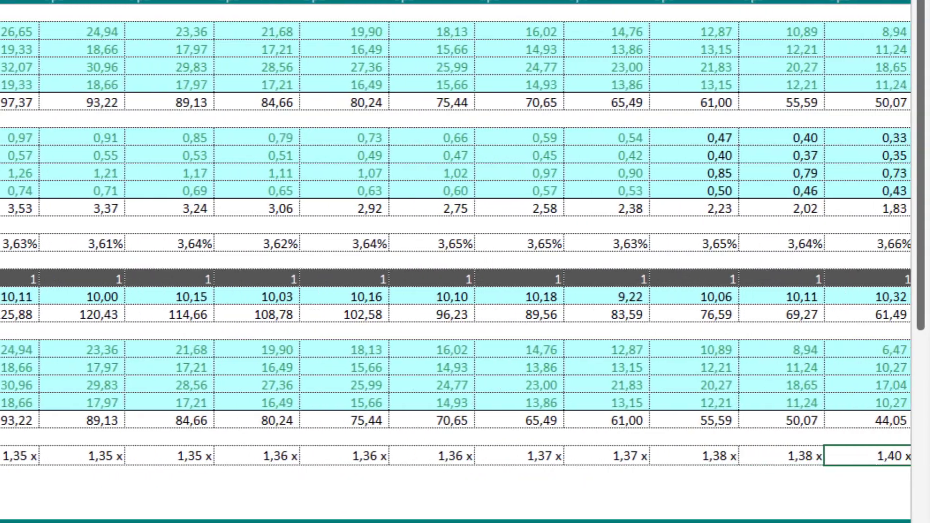
{"action": "key", "text": "Right"}
{"action": "key", "text": "Right"}
{"action": "key", "text": "Right"}
{"action": "key", "text": "Right"}
{"action": "key", "text": "Right"}
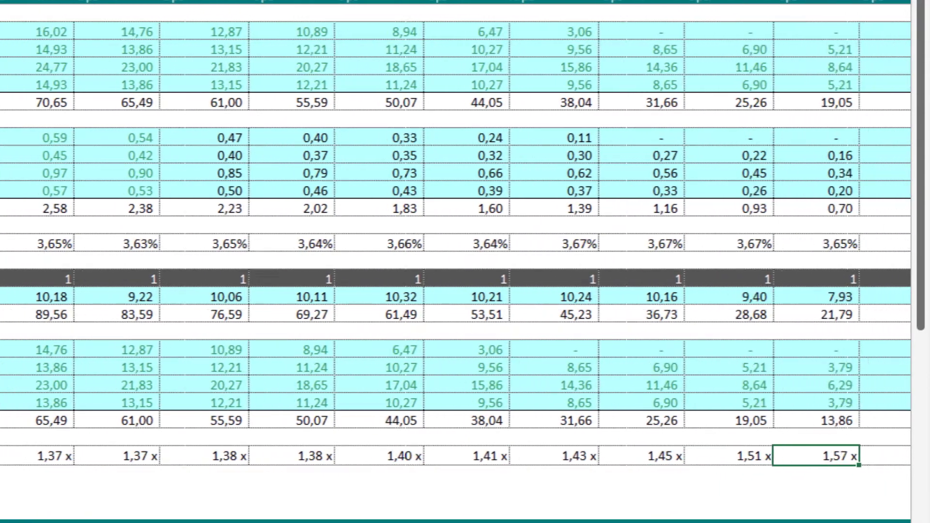
{"action": "key", "text": "Right"}
{"action": "key", "text": "Right"}
{"action": "key", "text": "Right"}
{"action": "key", "text": "Left"}
{"action": "key", "text": "Left"}
{"action": "key", "text": "Left"}
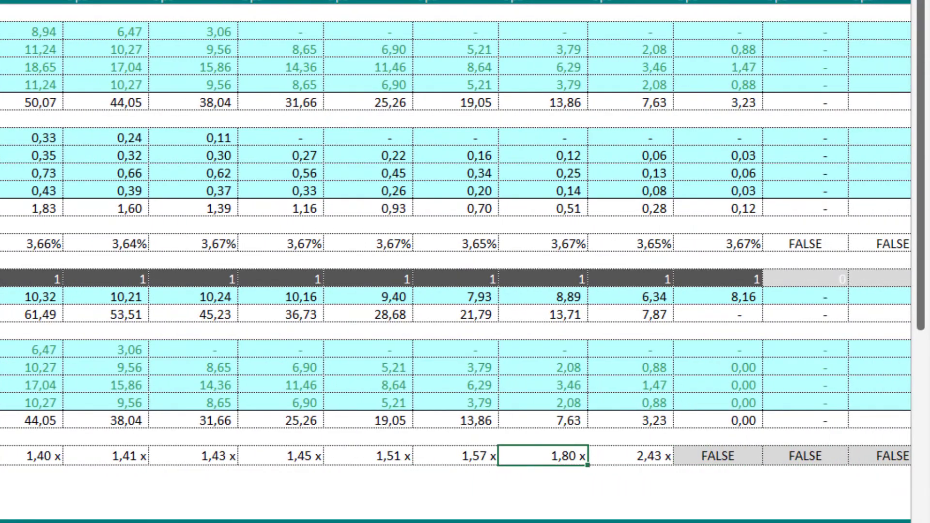
{"action": "key", "text": "Left"}
{"action": "key", "text": "Left"}
{"action": "key", "text": "Left"}
{"action": "key", "text": "Right"}
{"action": "key", "text": "Left"}
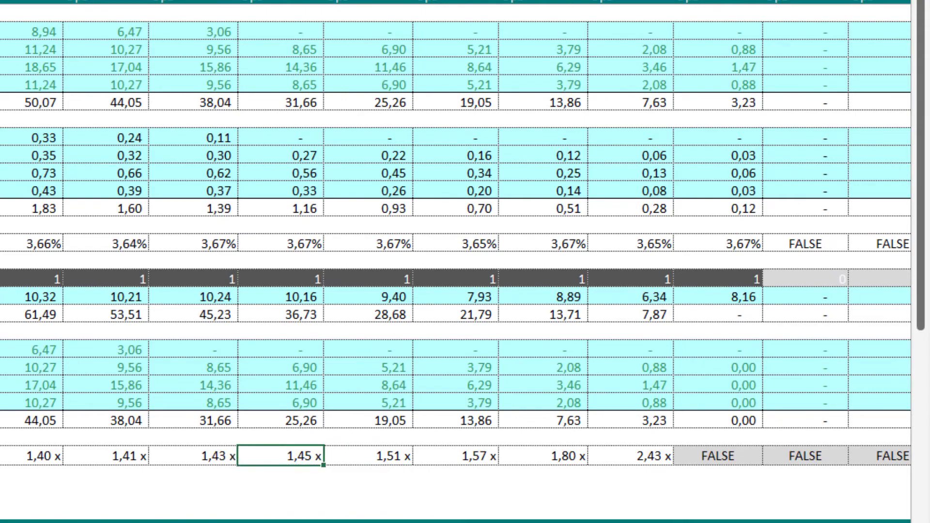
{"action": "key", "text": "Left"}
{"action": "key", "text": "Left"}
{"action": "key", "text": "Left"}
{"action": "key", "text": "Left"}
{"action": "key", "text": "Left"}
{"action": "key", "text": "ctrl+Left"}
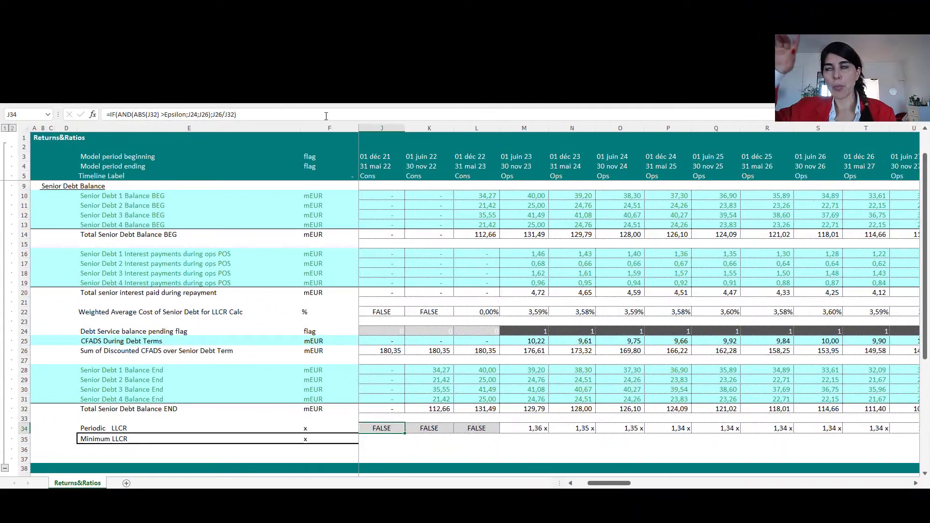
{"action": "key", "text": "ctrl+Left"}
{"action": "key", "text": "ctrl+Left"}
{"action": "key", "text": "ctrl+Left"}
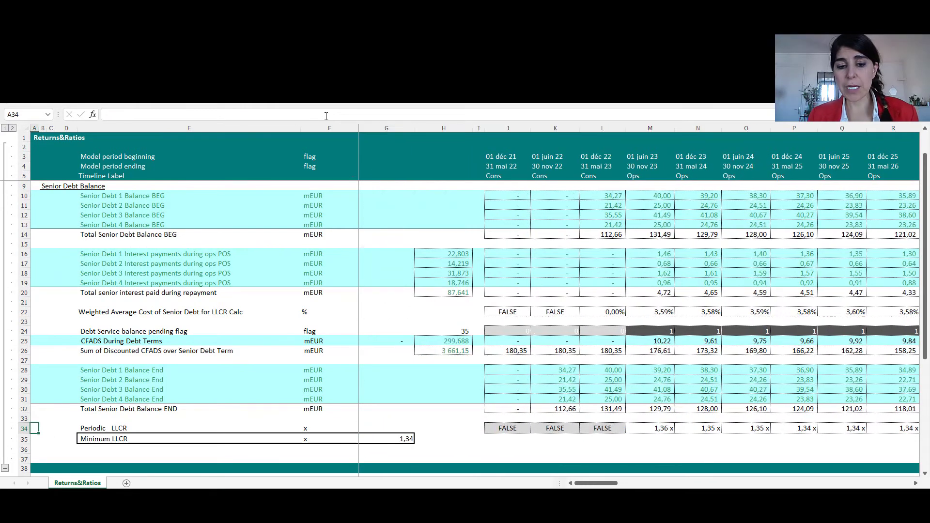
{"action": "key", "text": "Right"}
{"action": "key", "text": "Right"}
{"action": "key", "text": "Right"}
{"action": "key", "text": "Right"}
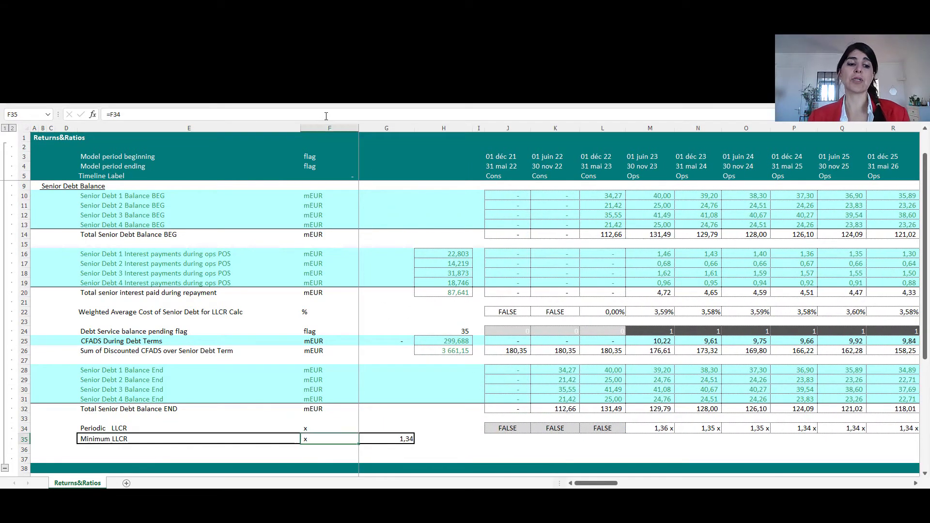